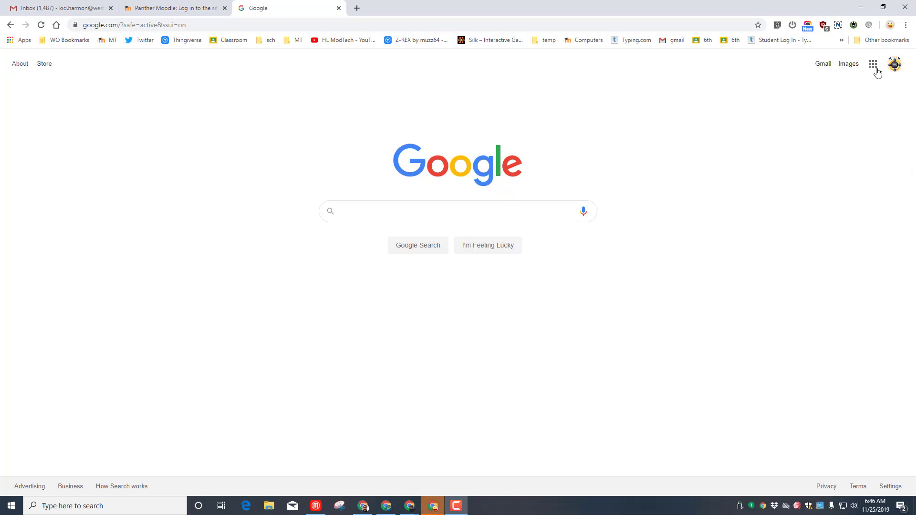
Open Google Docs from the Google apps and create a blank document.
left_click(873, 66)
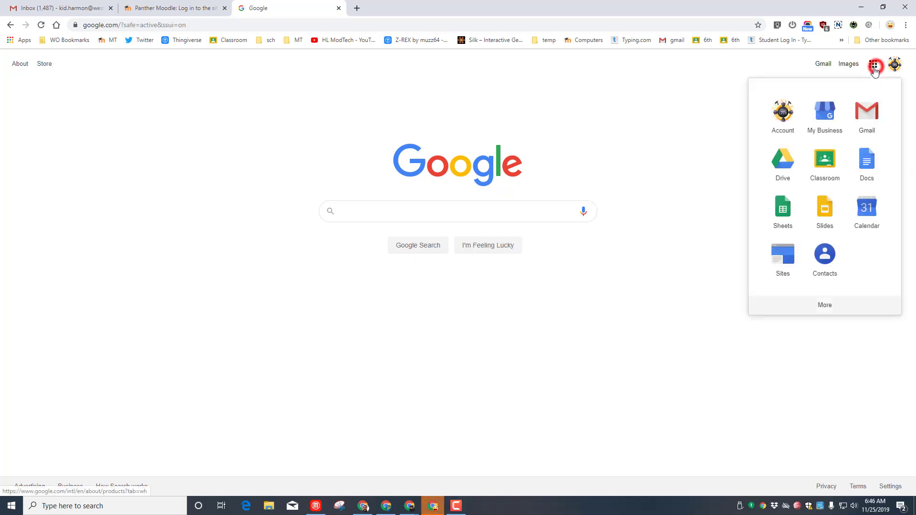
left_click(867, 164)
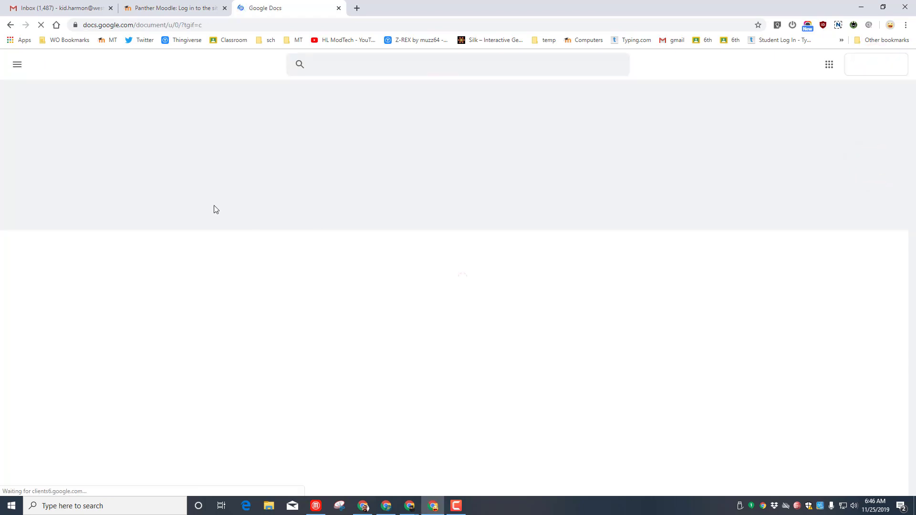
left_click(211, 157)
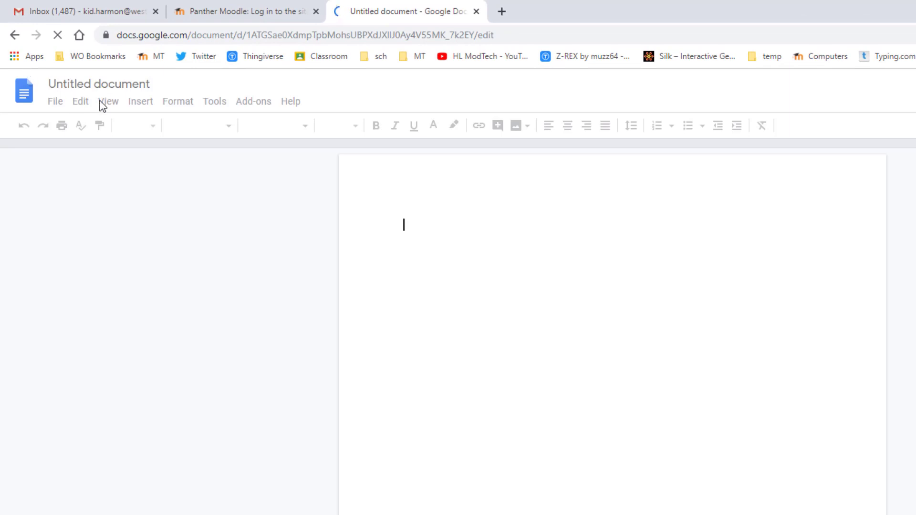
Rename the untitled document as "Virtual zoo - mdh".
left_click(117, 83)
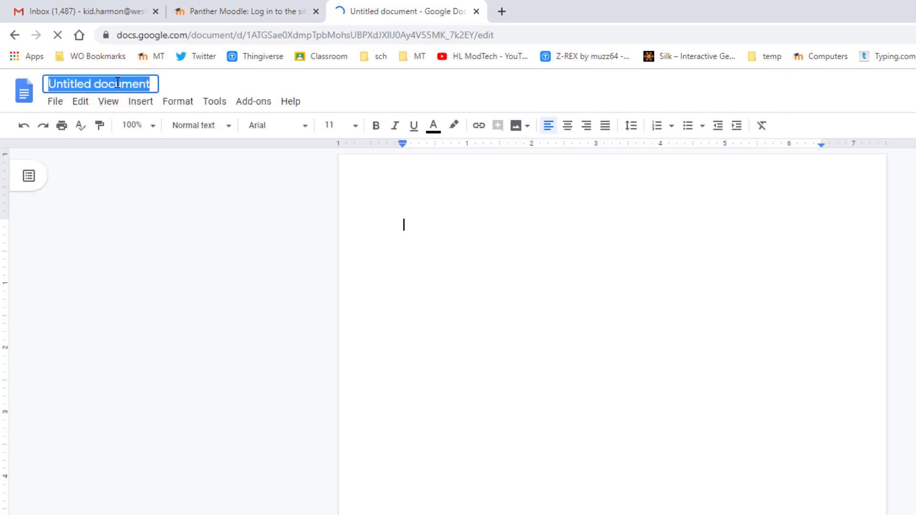
type("Virtual zoo - mdh")
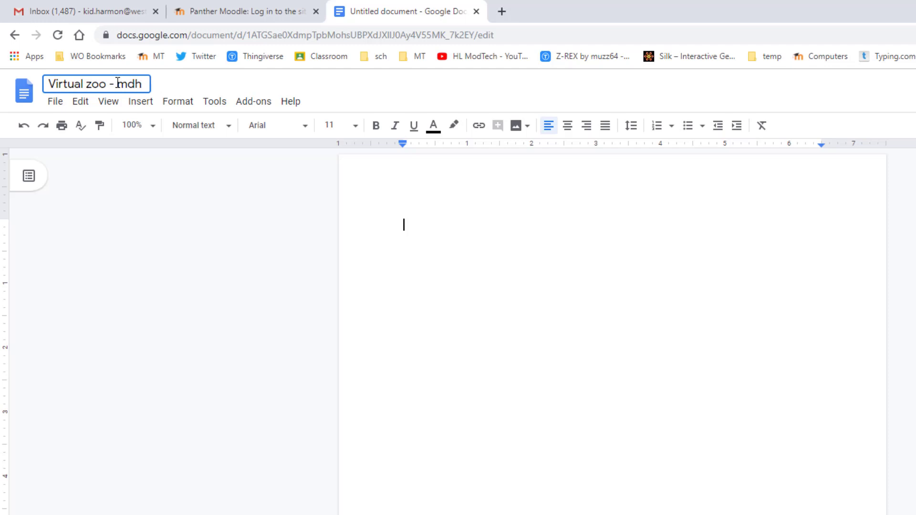
left_click(543, 240)
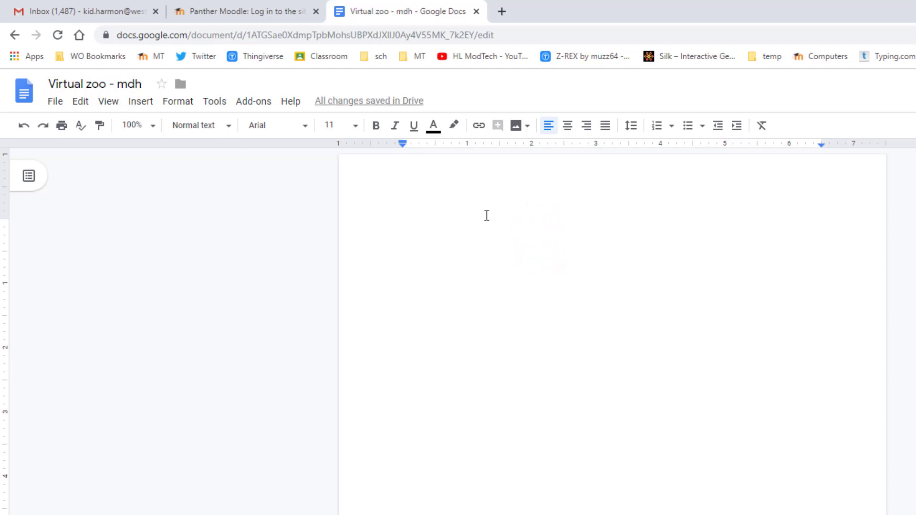
In the document's page setup, set the top, bottom, left and right margins to .5 inches.
left_click(56, 102)
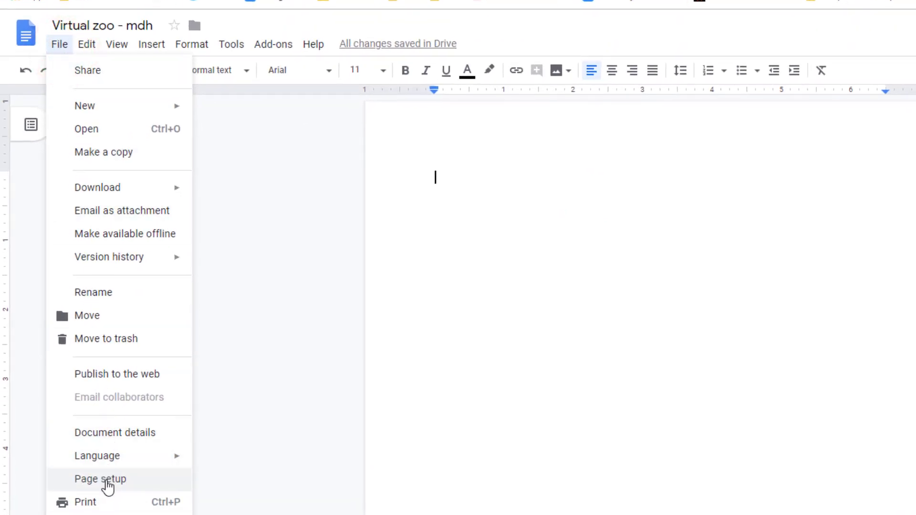
left_click(106, 481)
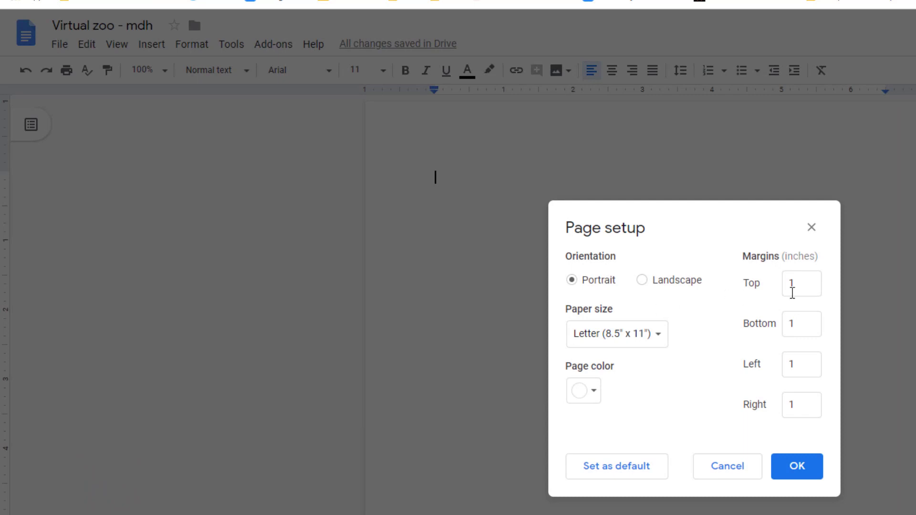
double_click(808, 284)
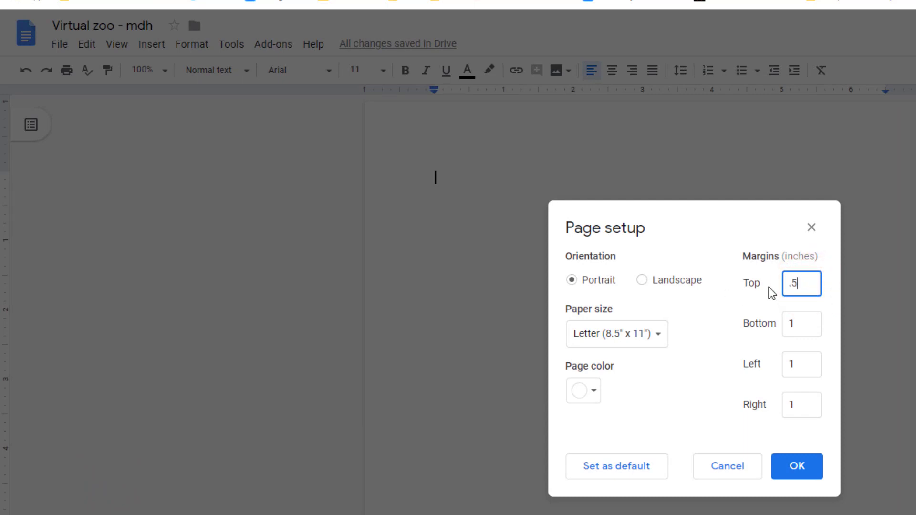
key("Tab")
type(".5")
key("Tab")
type(".5")
key("Tab")
type(".5")
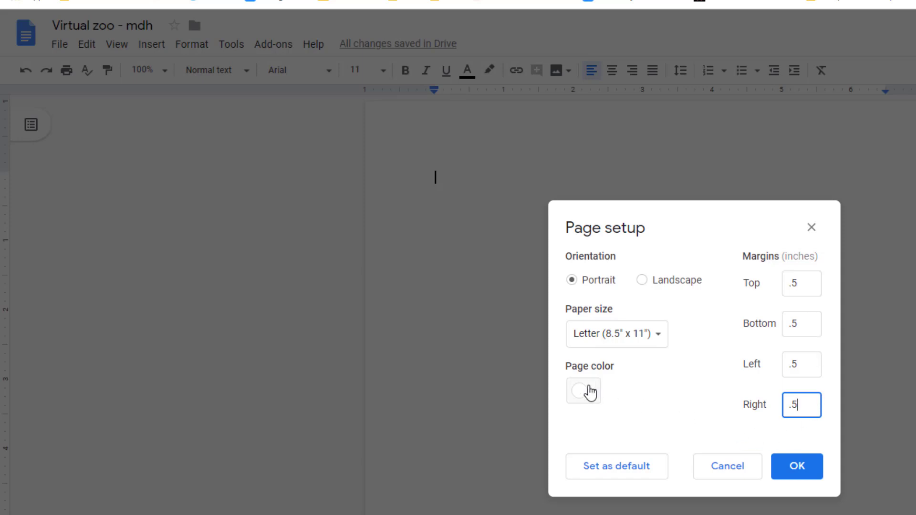
Set the page color to a light cornflower blue and apply the page setup.
left_click(593, 395)
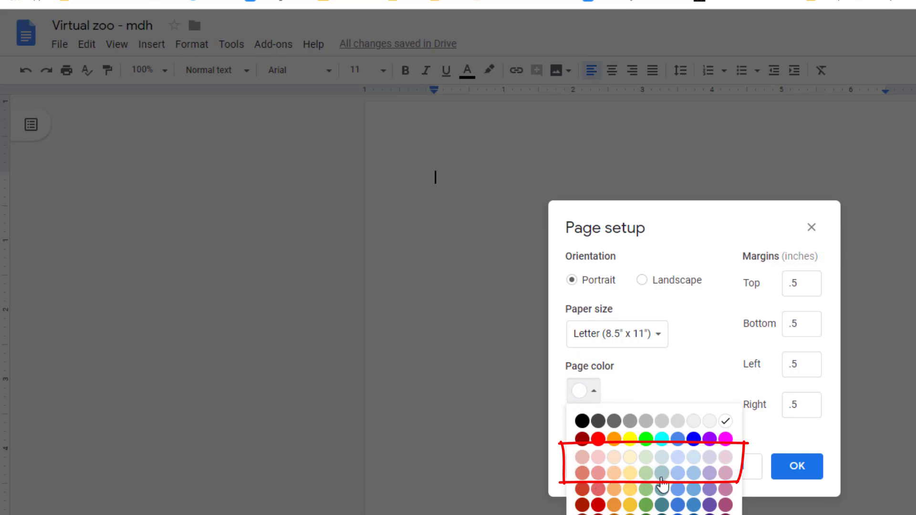
left_click(677, 474)
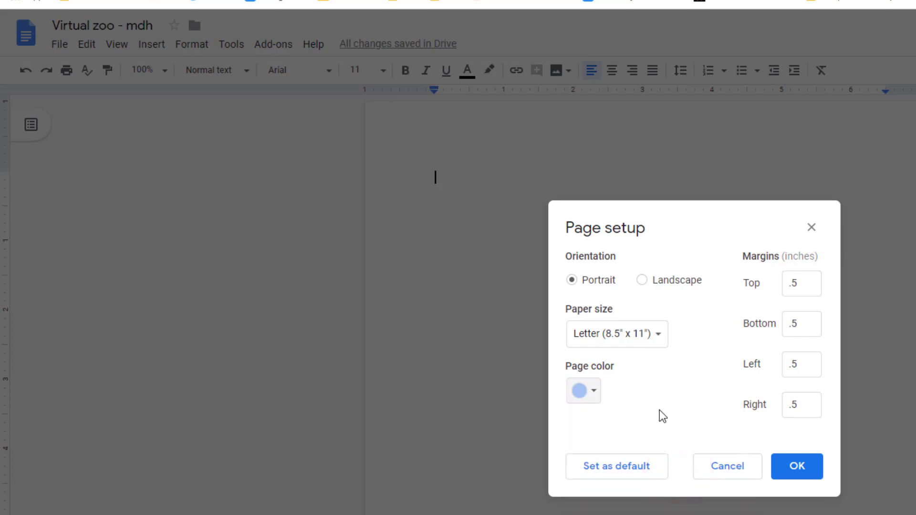
left_click(795, 471)
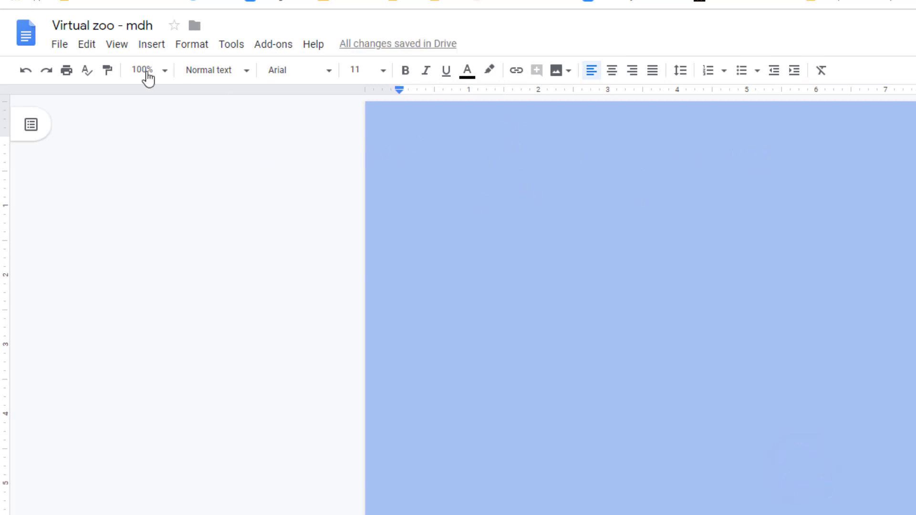
Insert a new drawing in the document and add word art reading "Virtual Zoo" to it.
left_click(145, 47)
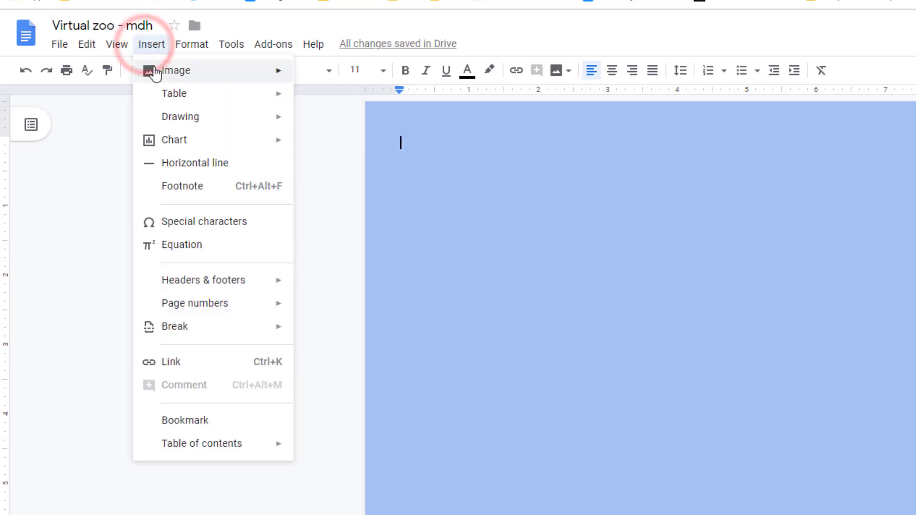
mouse_move(154, 70)
mouse_move(200, 120)
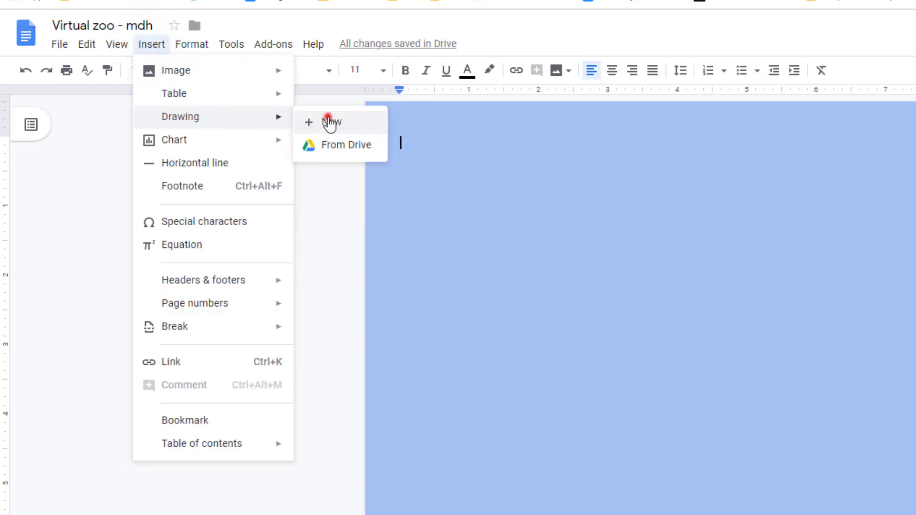
left_click(330, 123)
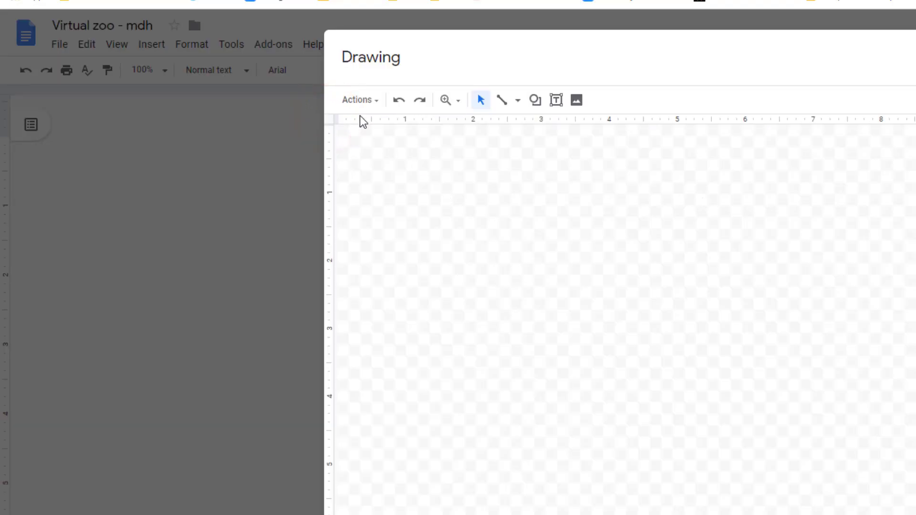
left_click(359, 100)
left_click(385, 203)
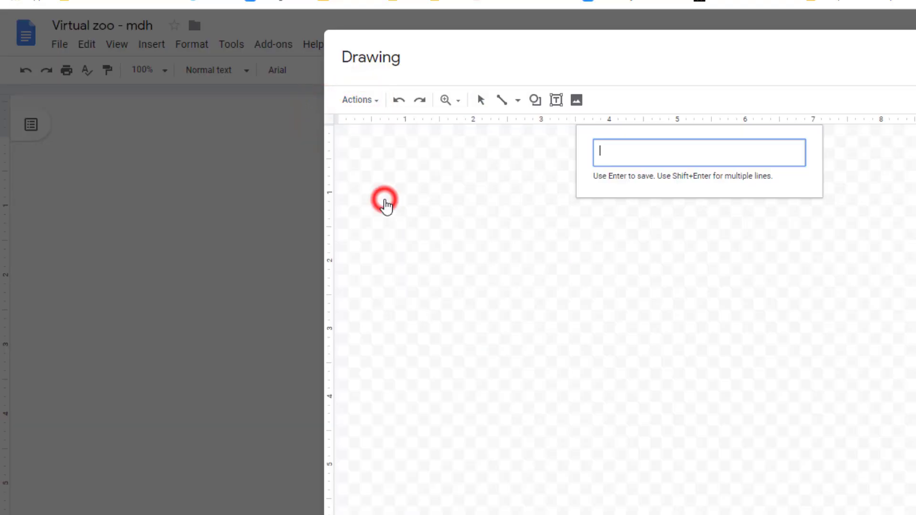
type("Virtual Zoo")
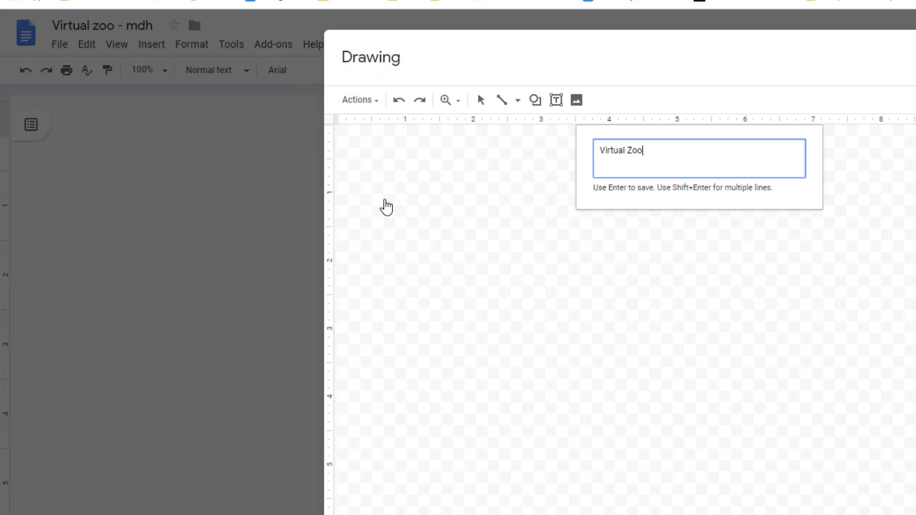
key("Return")
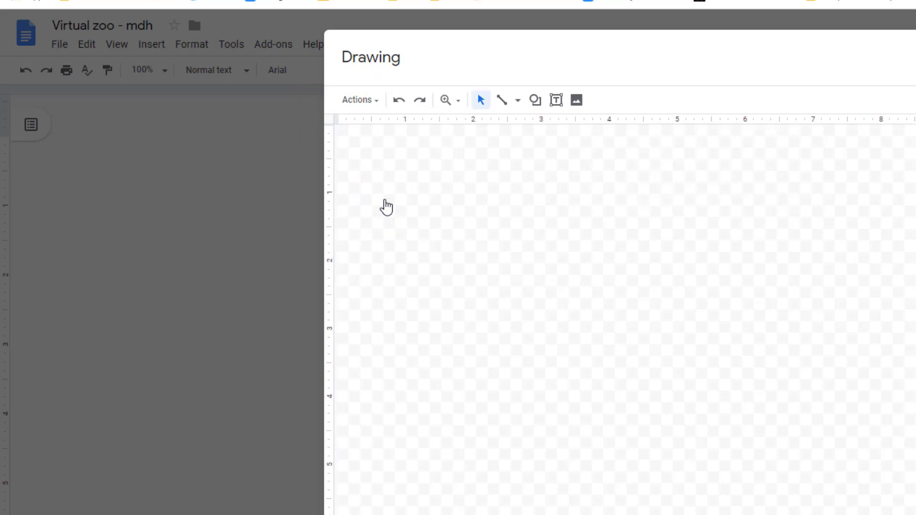
mouse_move(432, 397)
left_mouse_down()
mouse_move(430, 385)
mouse_move(431, 396)
left_mouse_up()
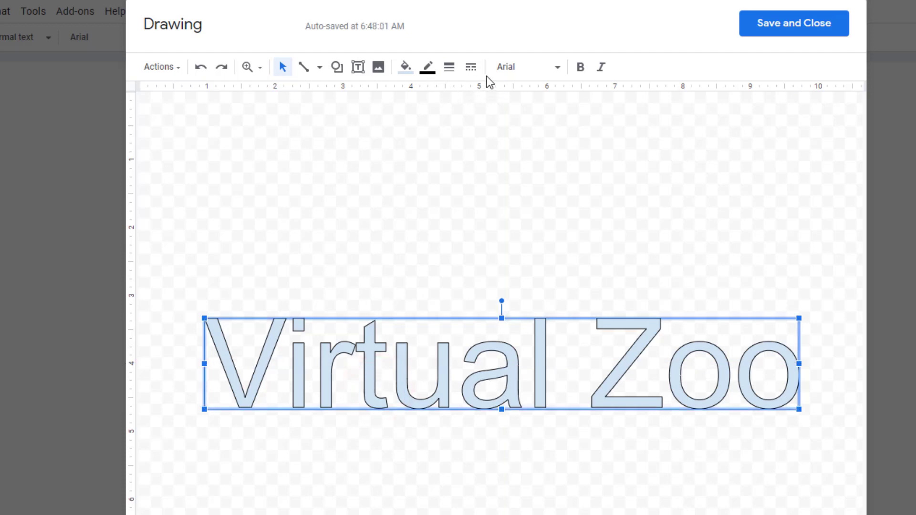
Browse the fonts available for the word art, including the catalogue of additional fonts.
left_click(506, 66)
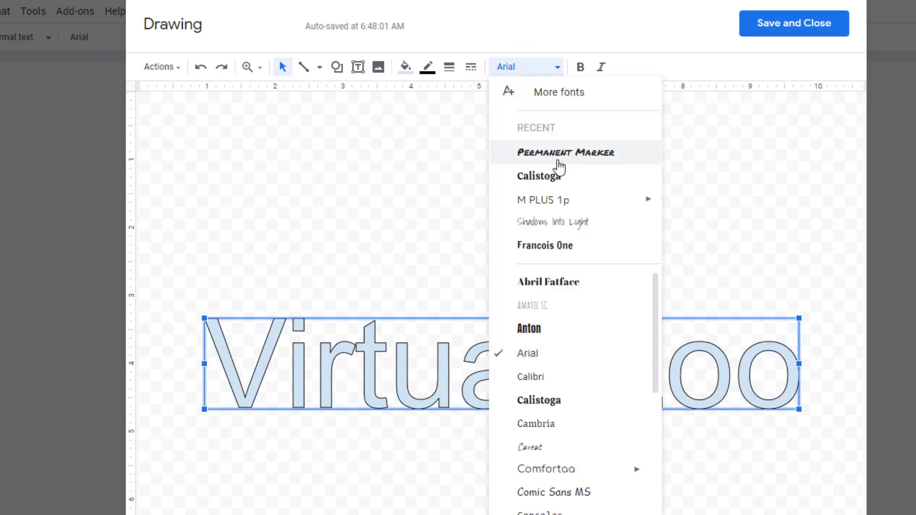
scroll(620, 310, "down", 2)
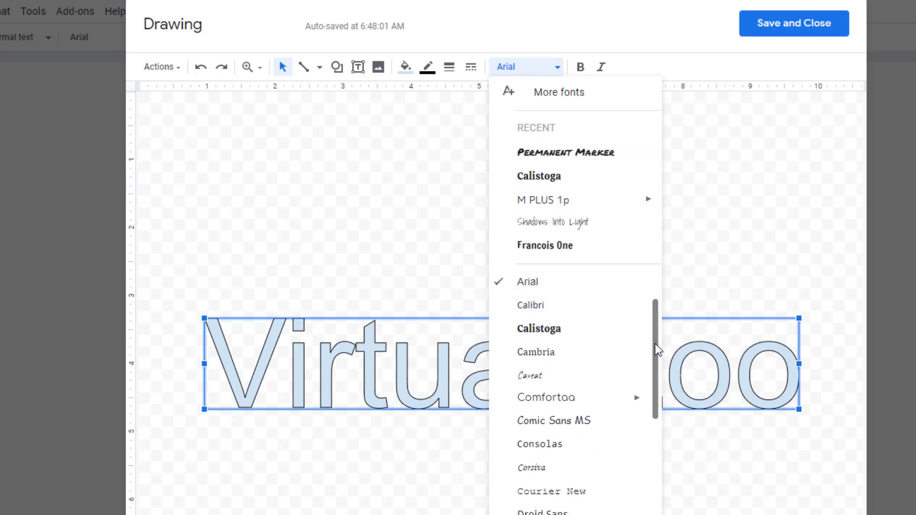
left_click_drag(655, 350, 655, 479)
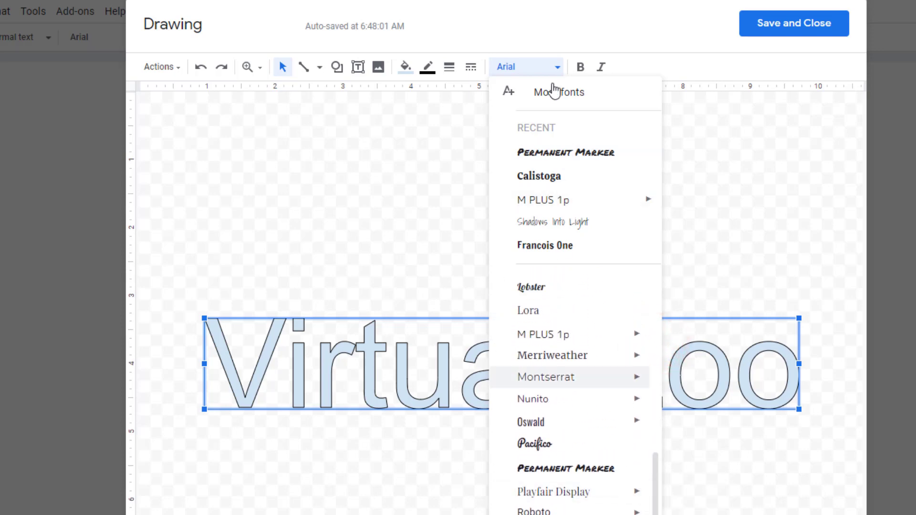
left_click(552, 92)
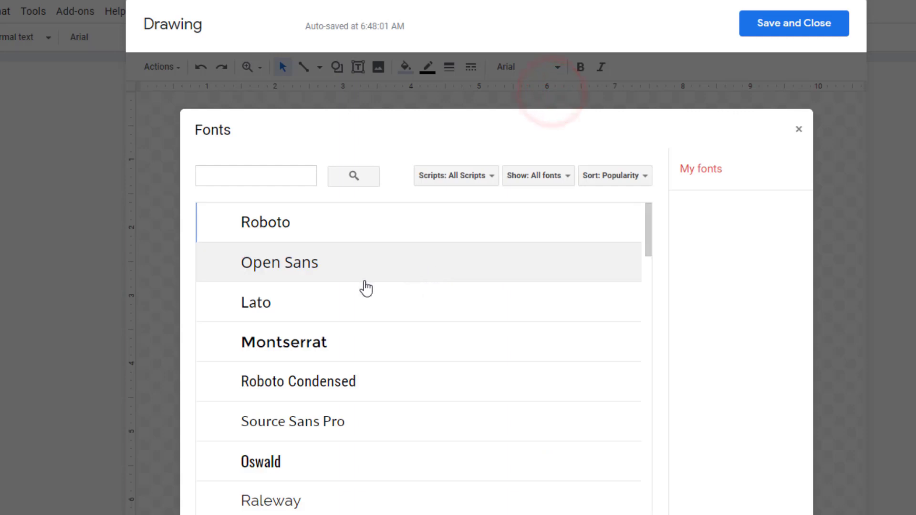
scroll(343, 306, "down", 12)
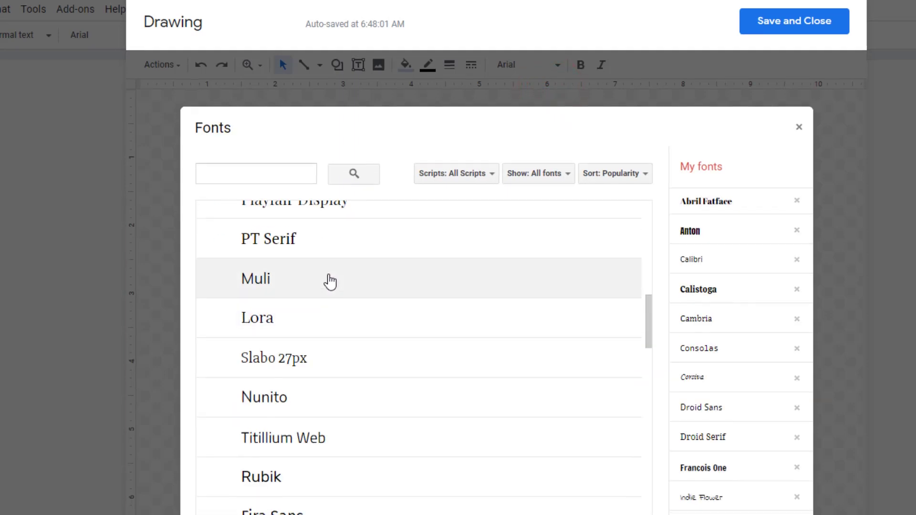
left_click(292, 494)
left_click(444, 300)
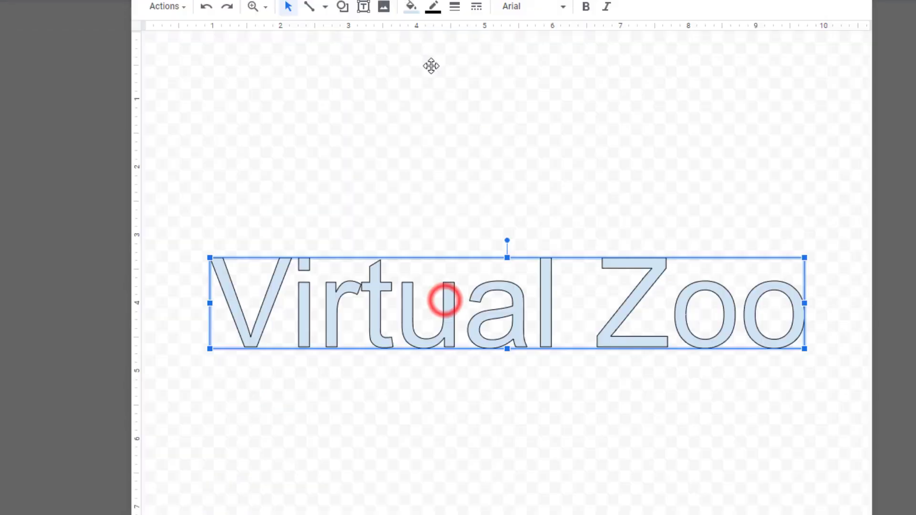
Set the word art's font to Permanent Marker, and move and stretch it to about 9 by 1.8 inches in the upper part of the canvas.
left_click(506, 5)
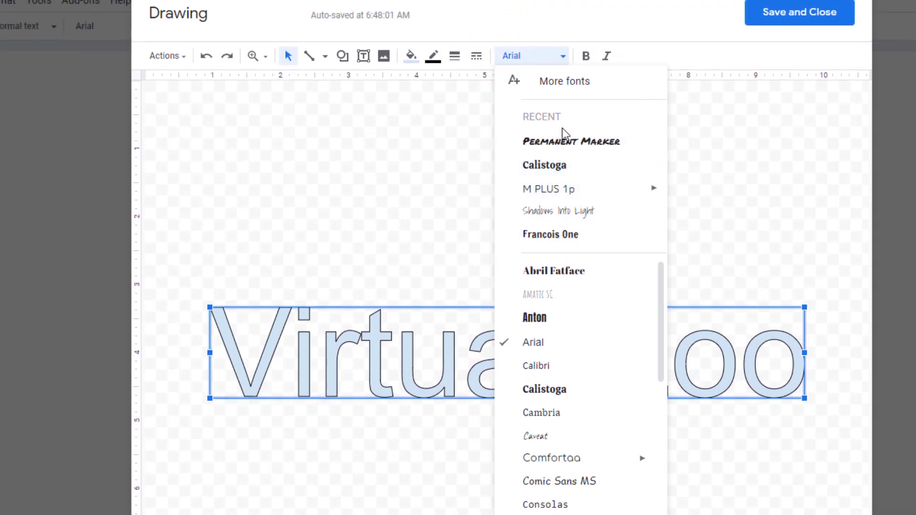
left_click(563, 139)
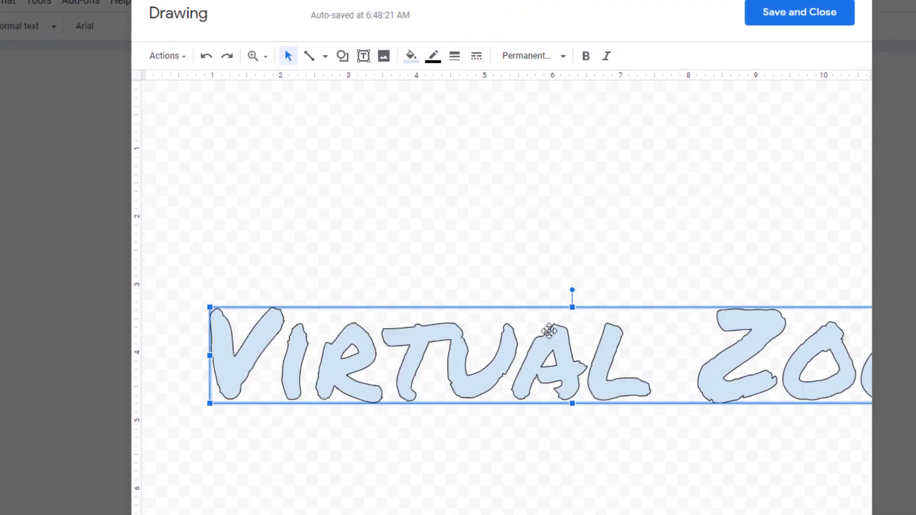
left_click_drag(207, 305, 432, 332)
left_click_drag(531, 364, 276, 206)
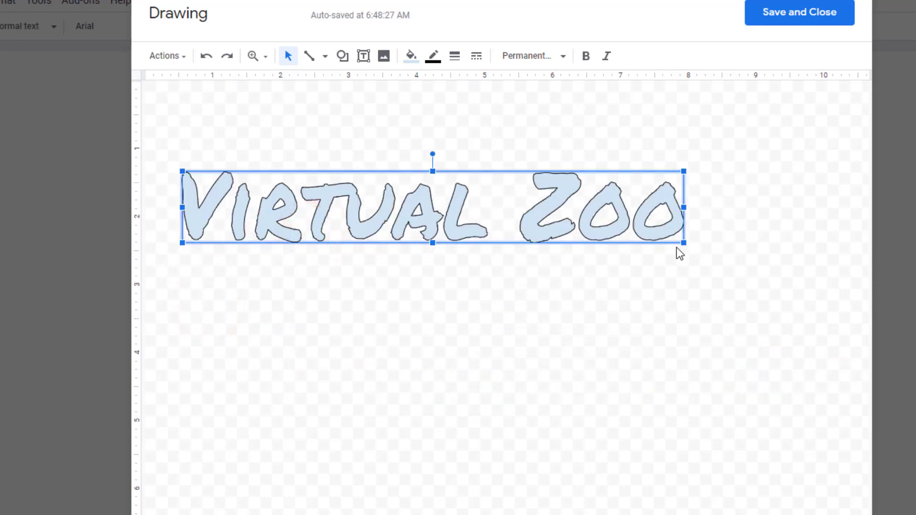
left_click_drag(683, 243, 799, 294)
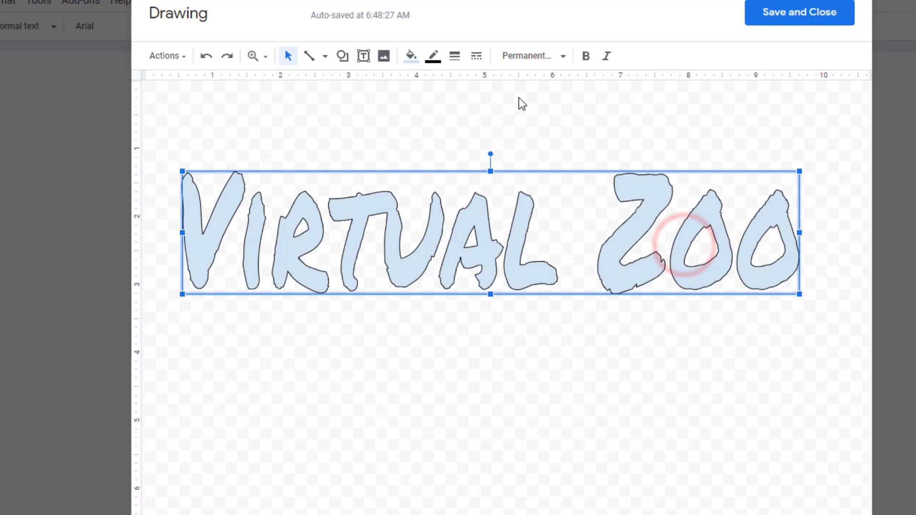
Fill the "Virtual Zoo" word art with solid blue and color its outline light yellow.
left_click(411, 55)
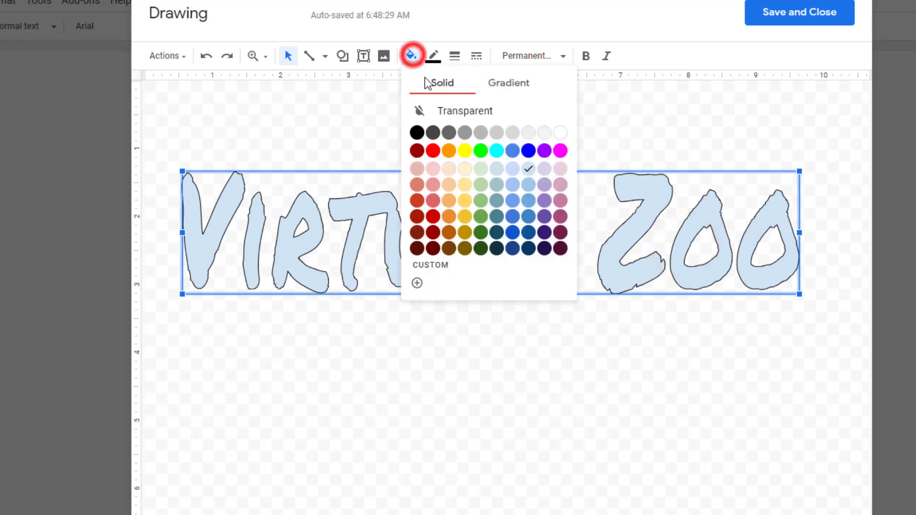
left_click(530, 153)
left_click(433, 56)
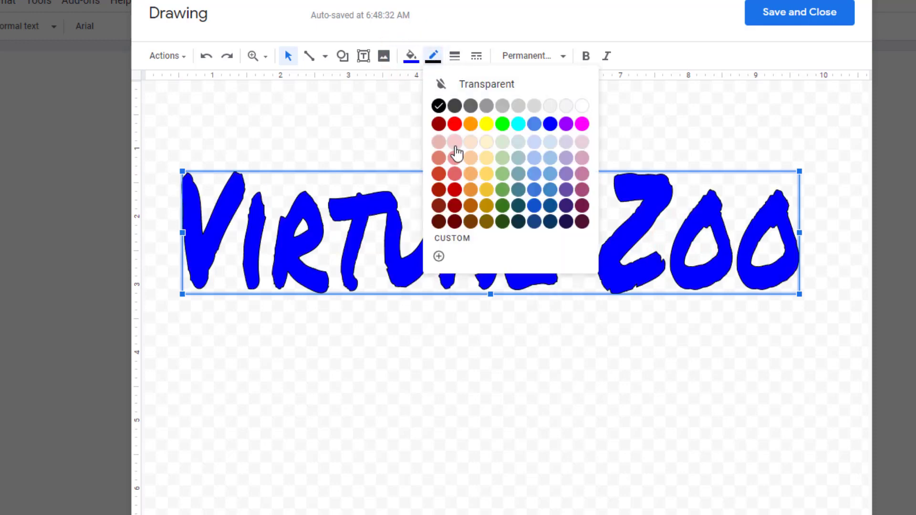
left_click(488, 173)
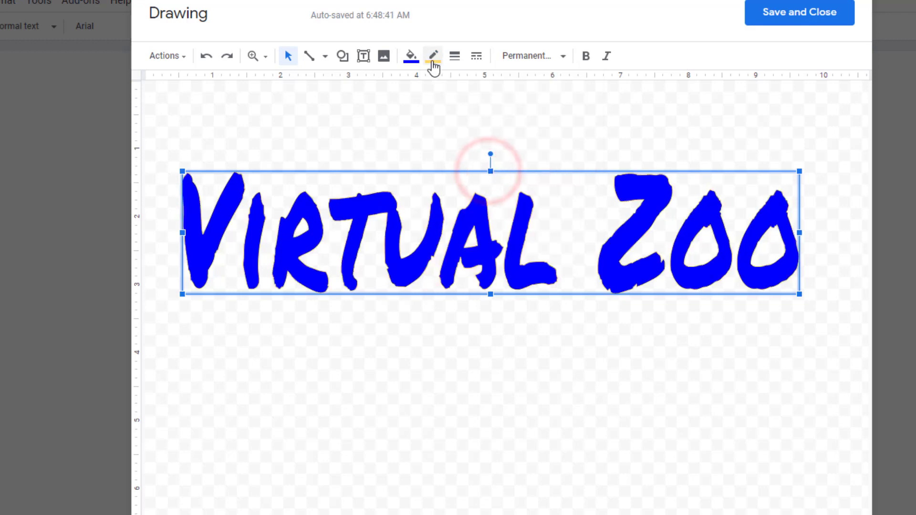
Set the outline weight of the "Virtual Zoo" word art to 8px, and save and close the drawing.
left_click(454, 55)
left_click(482, 150)
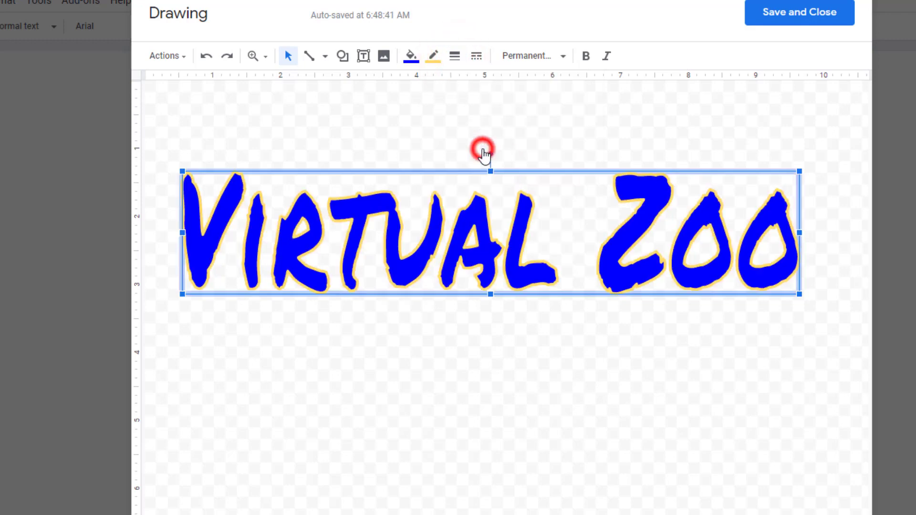
left_click(453, 57)
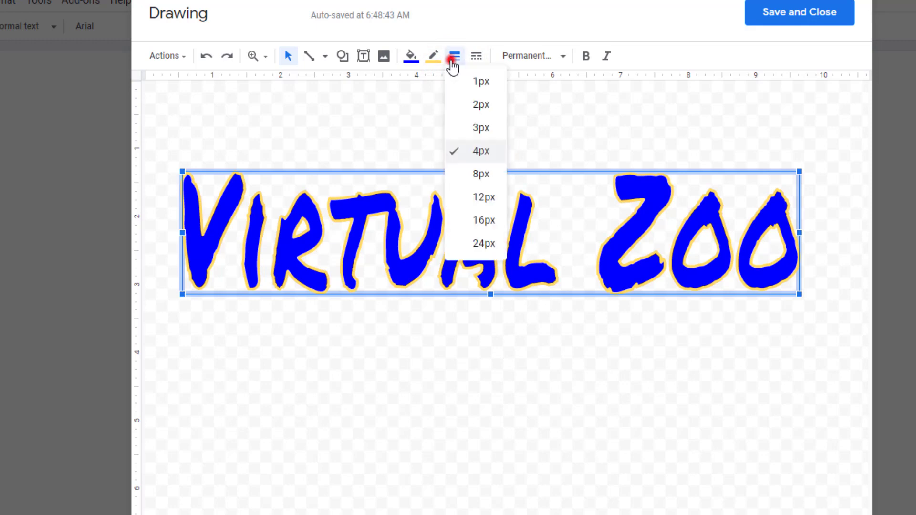
left_click(476, 173)
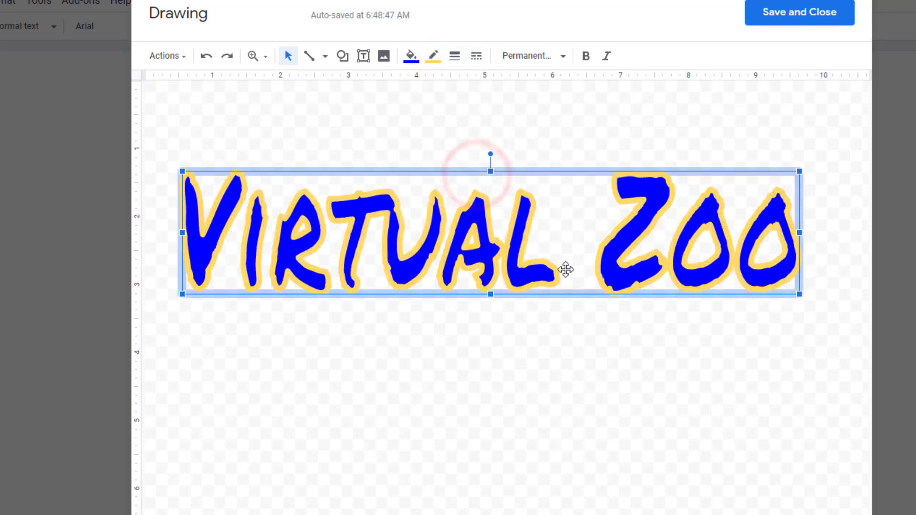
left_click(782, 20)
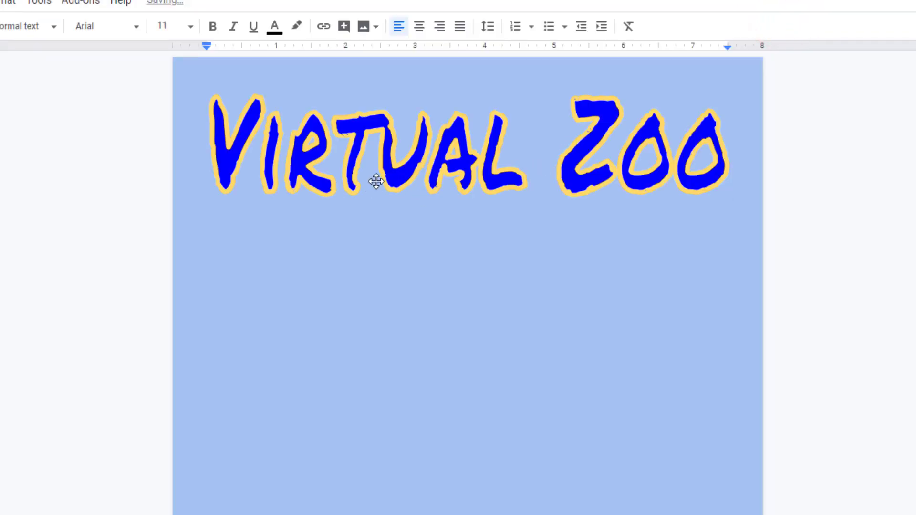
Shrink the "Virtual Zoo" title drawing to about 6.6 inches wide, center it, and set it to break text.
left_click(357, 171)
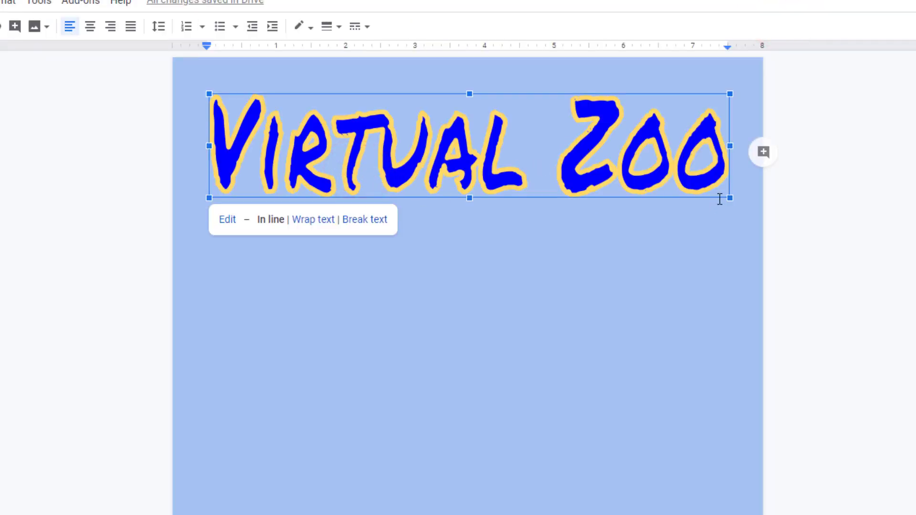
mouse_move(728, 200)
left_mouse_down()
mouse_move(689, 180)
mouse_move(639, 176)
left_mouse_up()
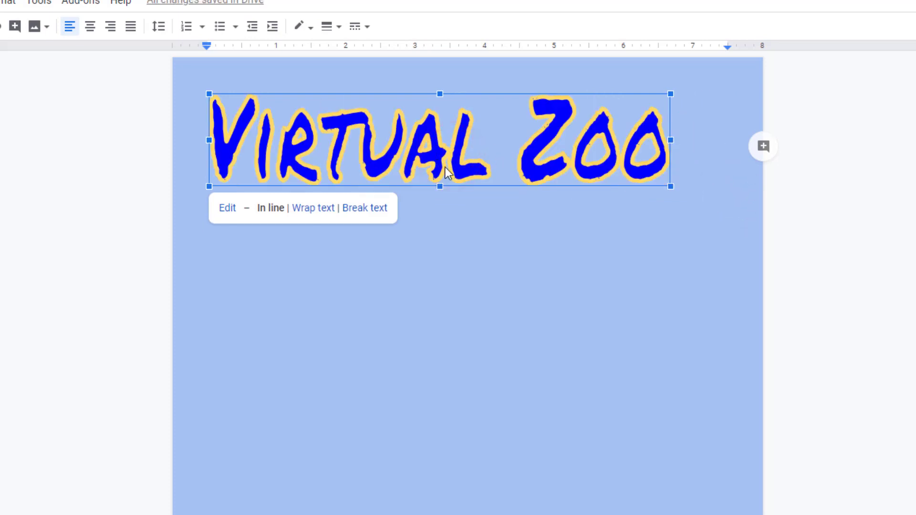
left_click(89, 29)
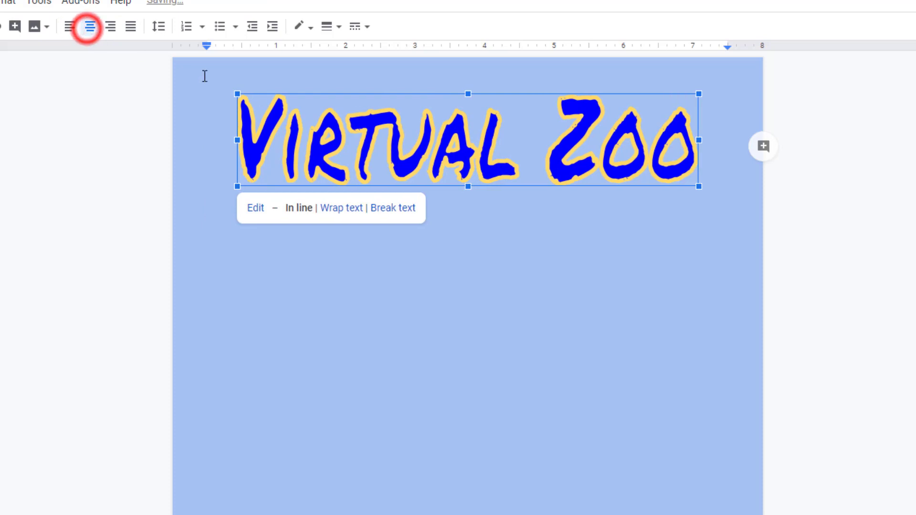
left_click(392, 208)
left_click(259, 258)
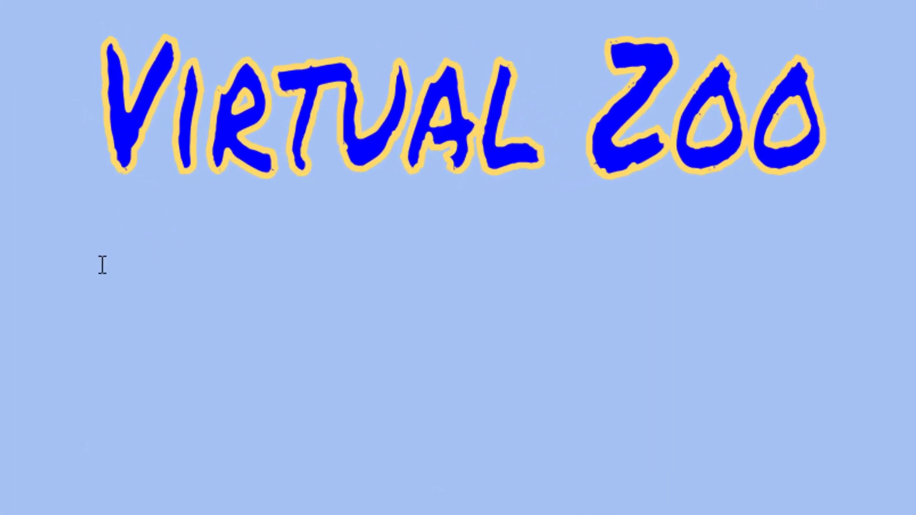
Write "Welcome to our virtual zoo. The amazing animals here were all found and are cared for by" plus the author's name under the title.
type("Welcome to our virtual zoo. The amazing animals here were all found and cared for by")
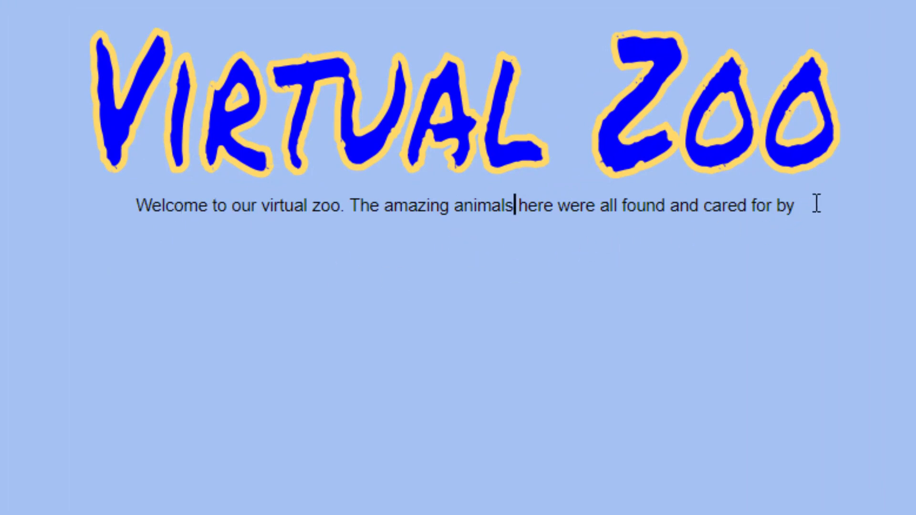
left_click(817, 204)
type("ared for by ")
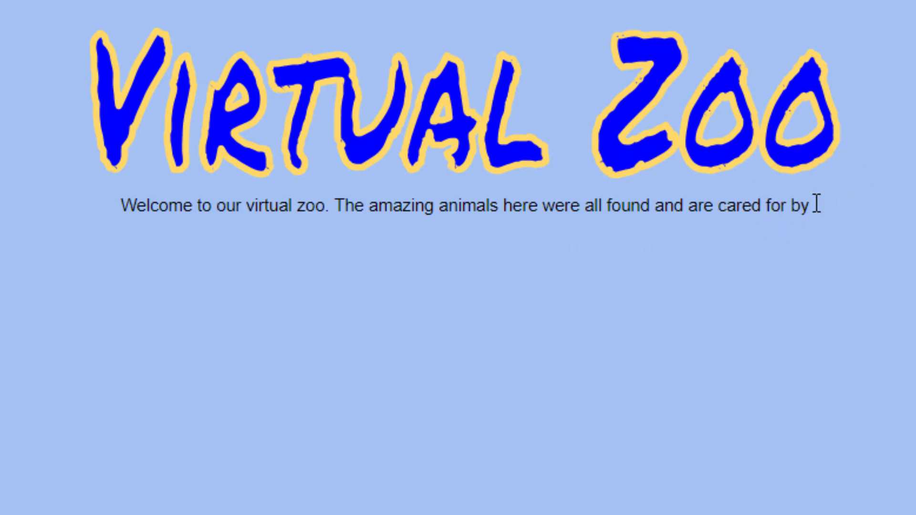
type("Mr. Harmon")
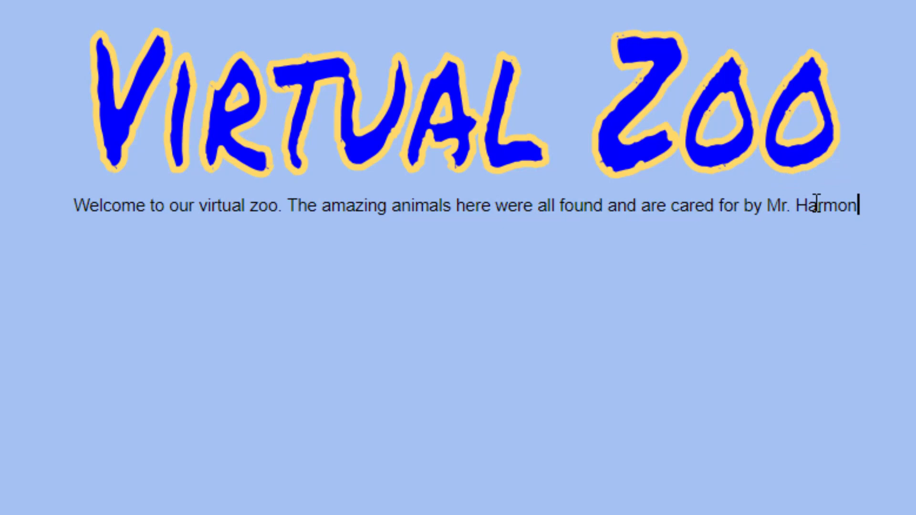
Format the welcome sentence as Heading 1 and start a new line below it.
key("ctrl+a")
left_click(202, 204)
left_click_drag(70, 212, 812, 226)
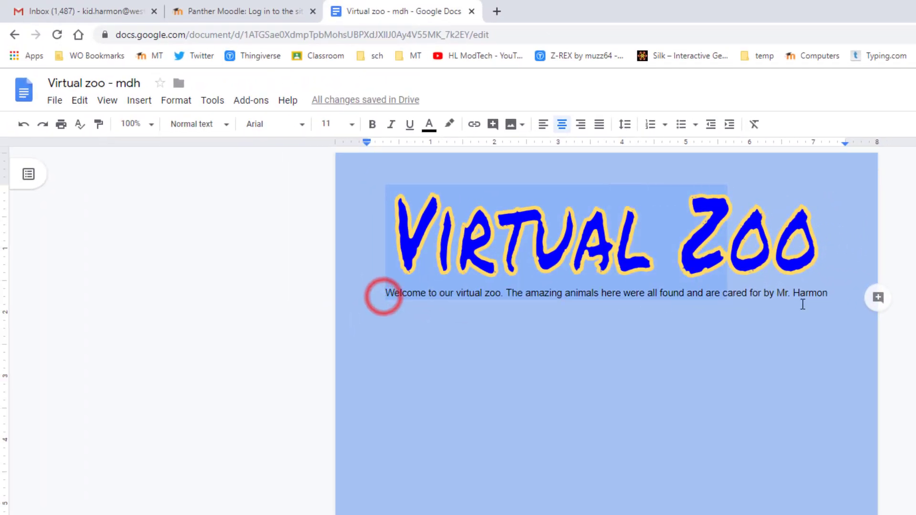
key("Left")
left_click(208, 122)
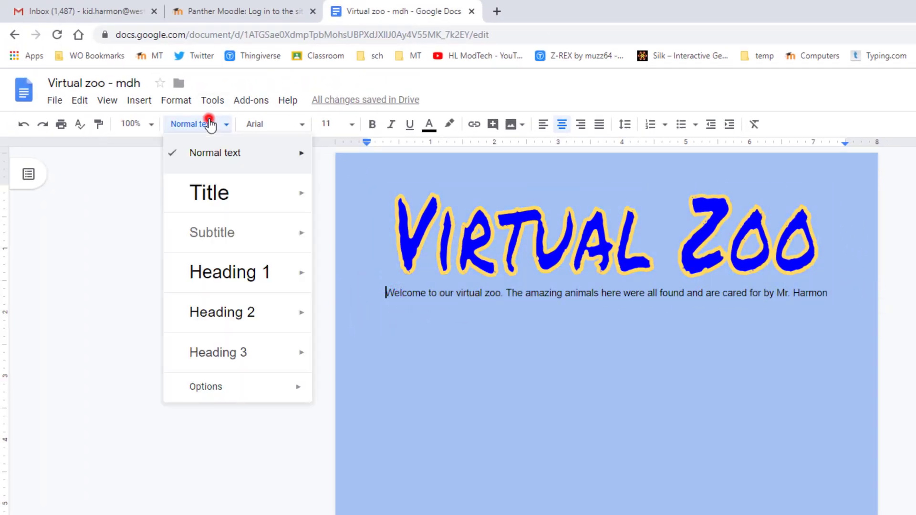
left_click(215, 266)
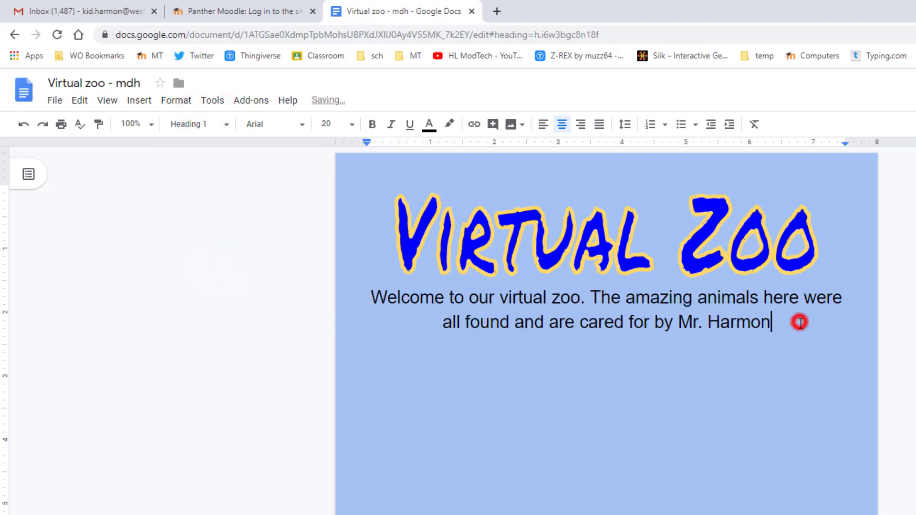
key("Return")
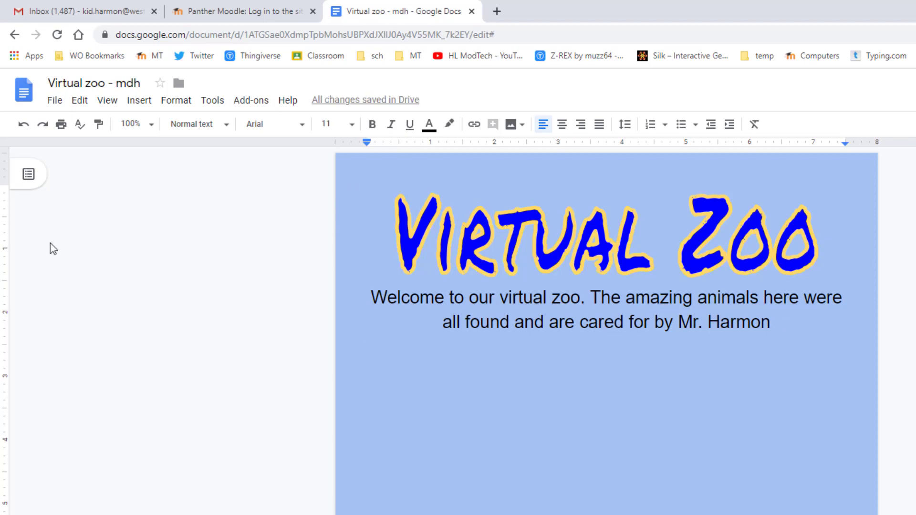
Search Google Images for "penguin" in a new browser tab and open the Axios emperor penguin colony picture.
left_click(496, 12)
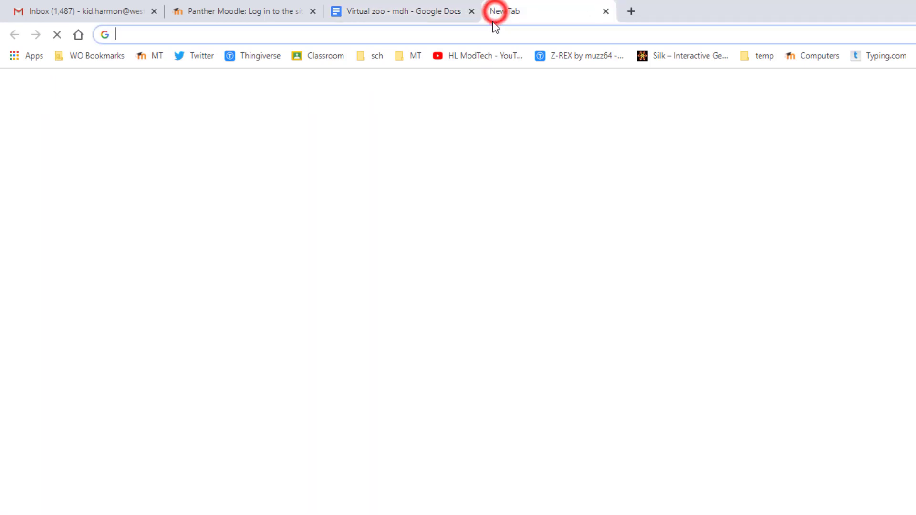
left_click(508, 275)
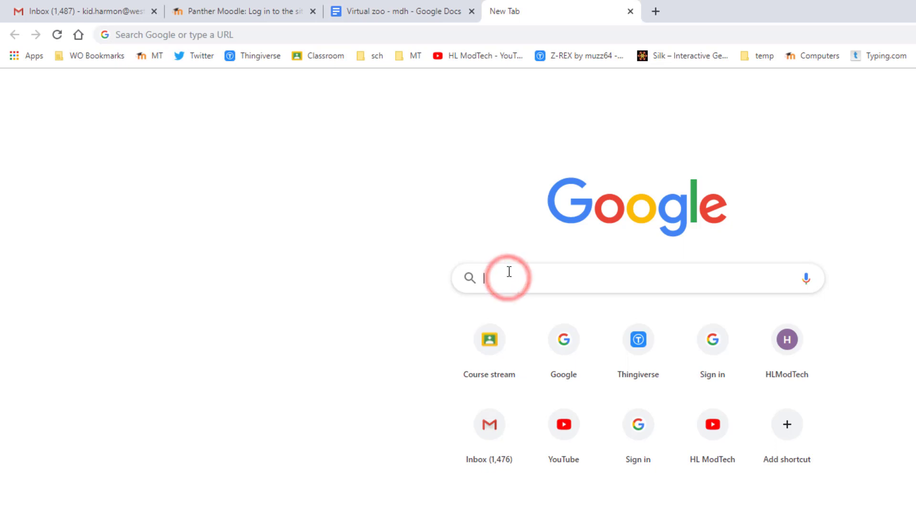
type("penguin")
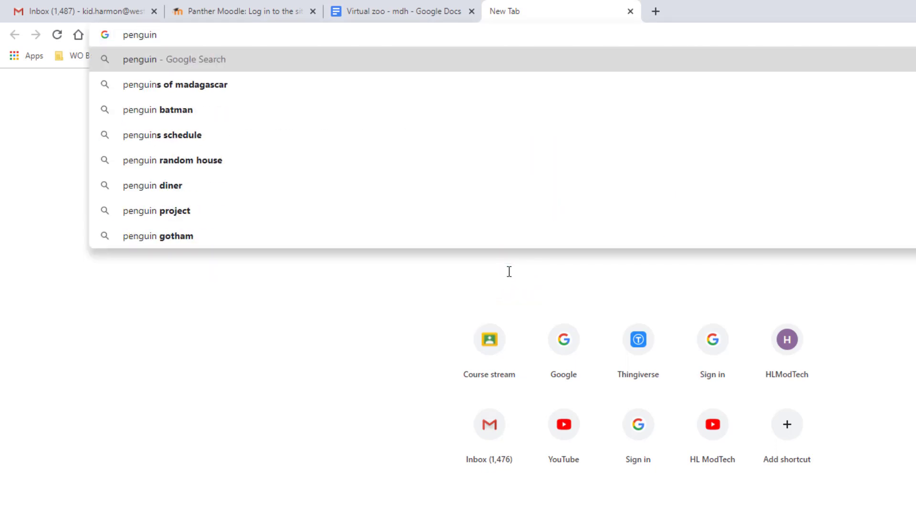
key("Return")
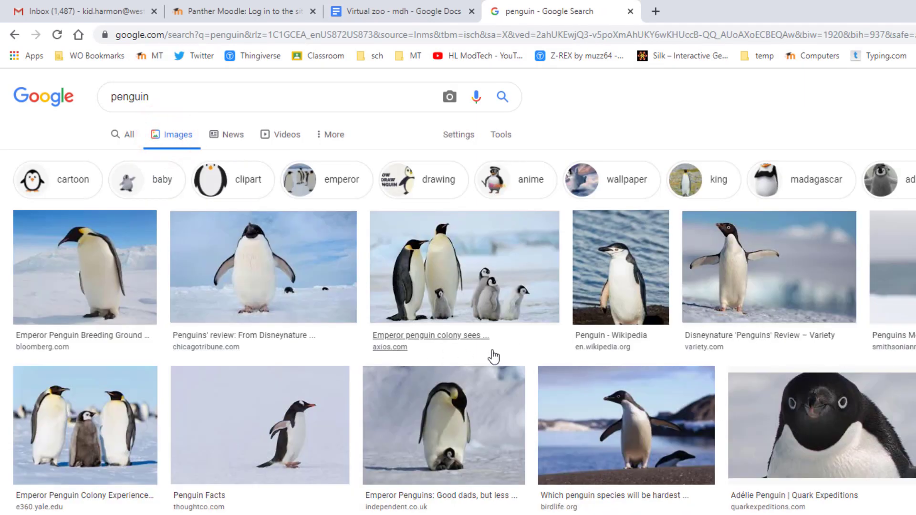
left_click(475, 262)
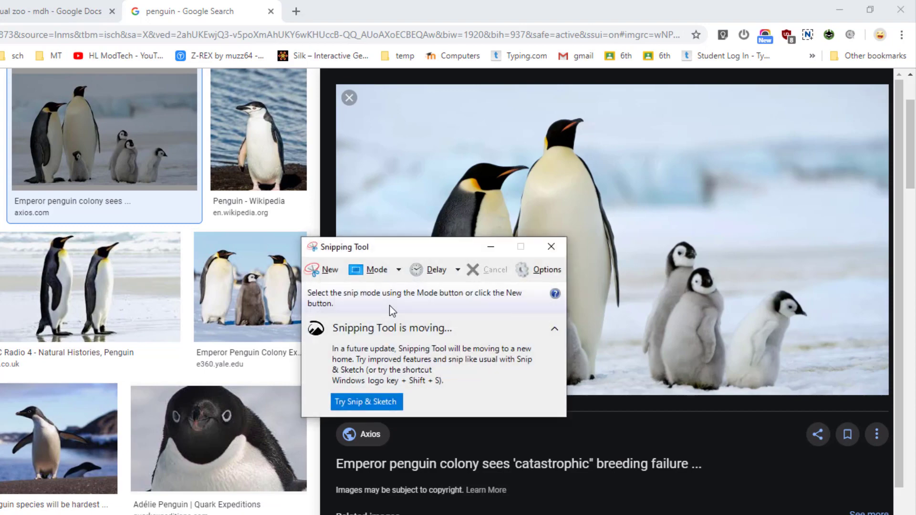
Snip the penguin family from the enlarged picture with Snipping Tool and save it as PNG file "Capturepenguin" on the H: drive.
left_click(326, 270)
left_click_drag(401, 116, 731, 370)
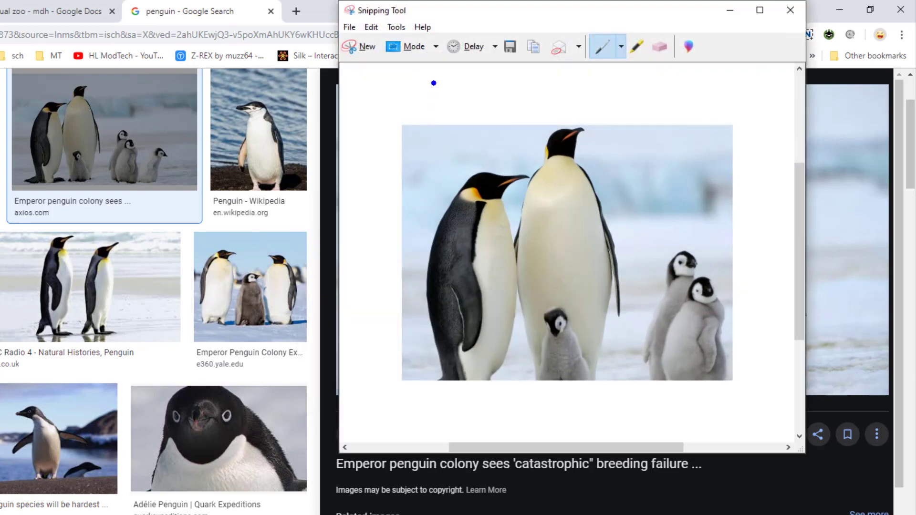
left_click(510, 46)
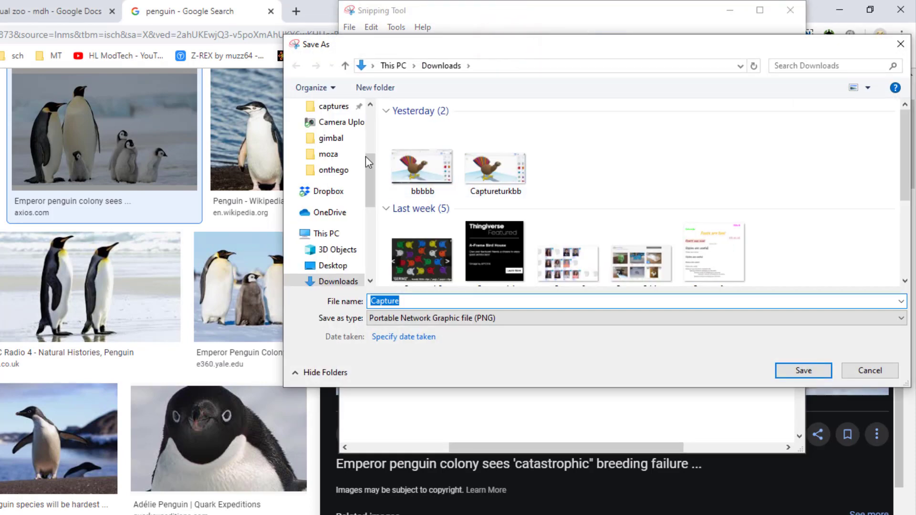
scroll(370, 195, "up", 5)
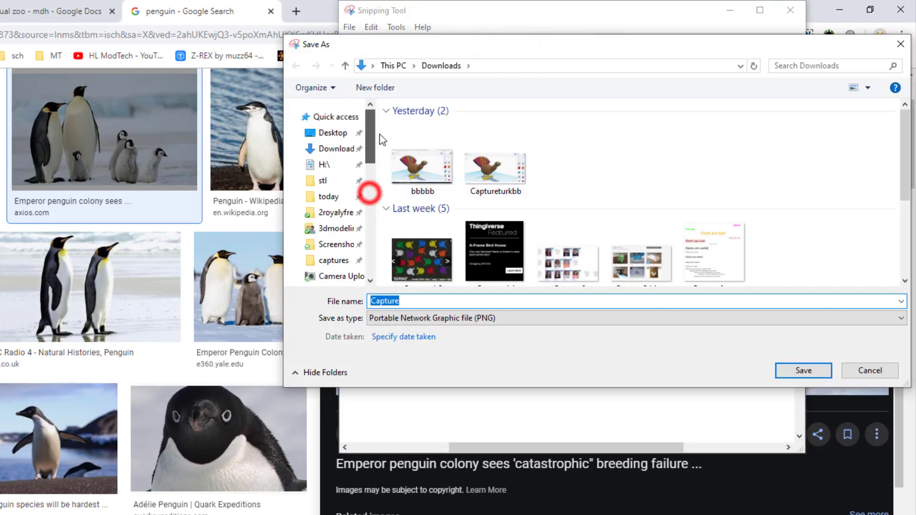
left_click(326, 167)
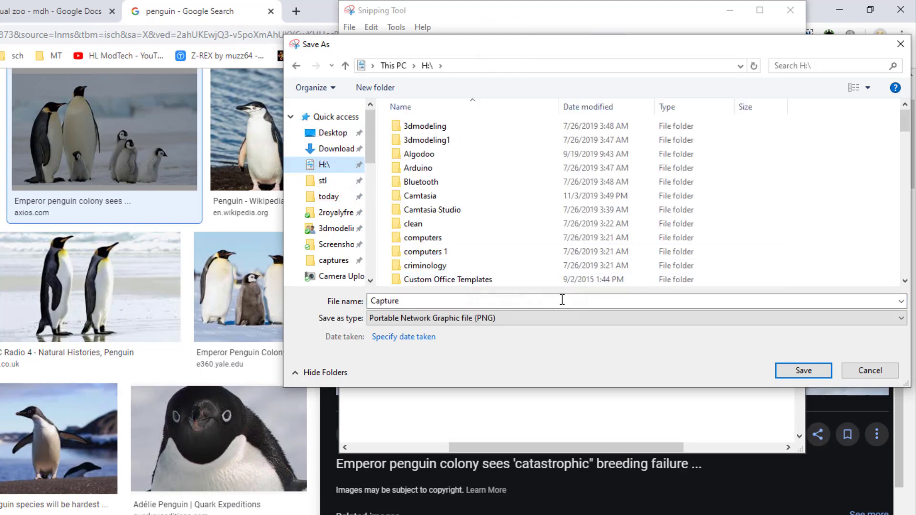
left_click(441, 301)
left_click(443, 302)
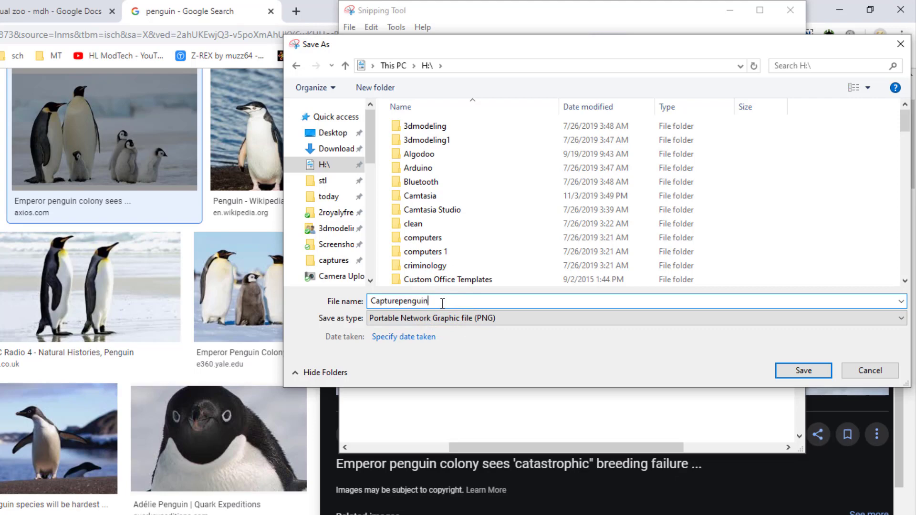
key("Return")
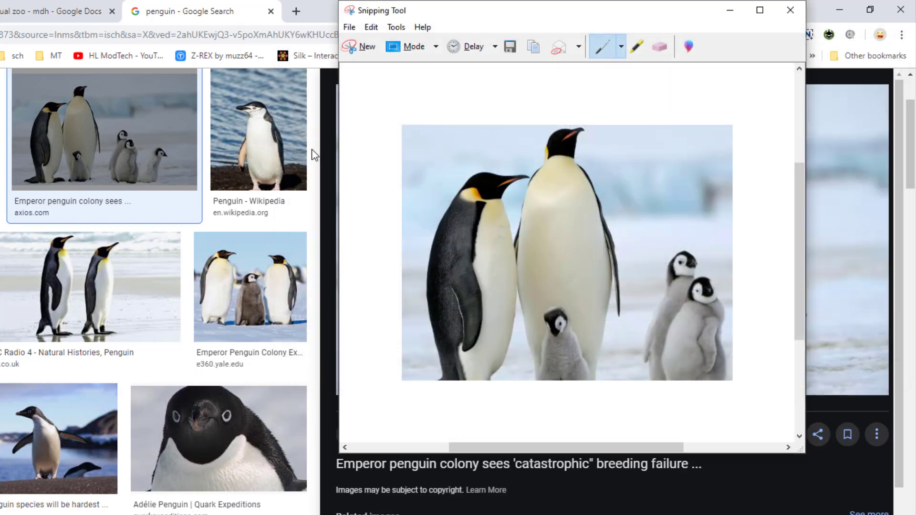
In the Virtual zoo document, insert the Capturepenguin PNG from the H: drive, filtering its files by date modified today.
left_click(41, 14)
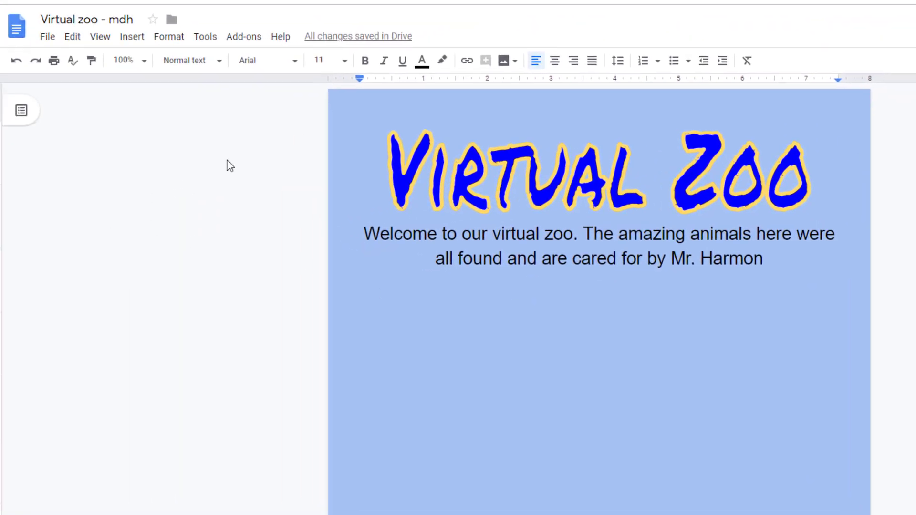
left_click(132, 36)
mouse_move(142, 61)
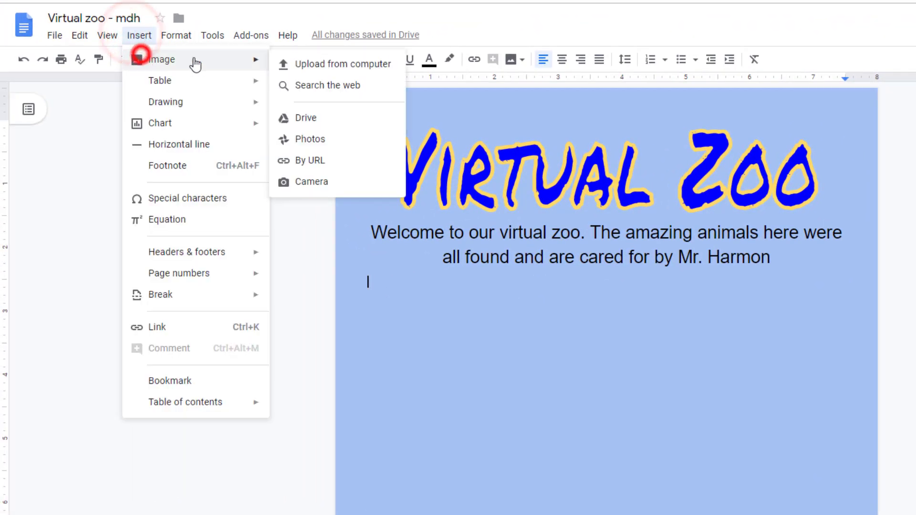
left_click(300, 63)
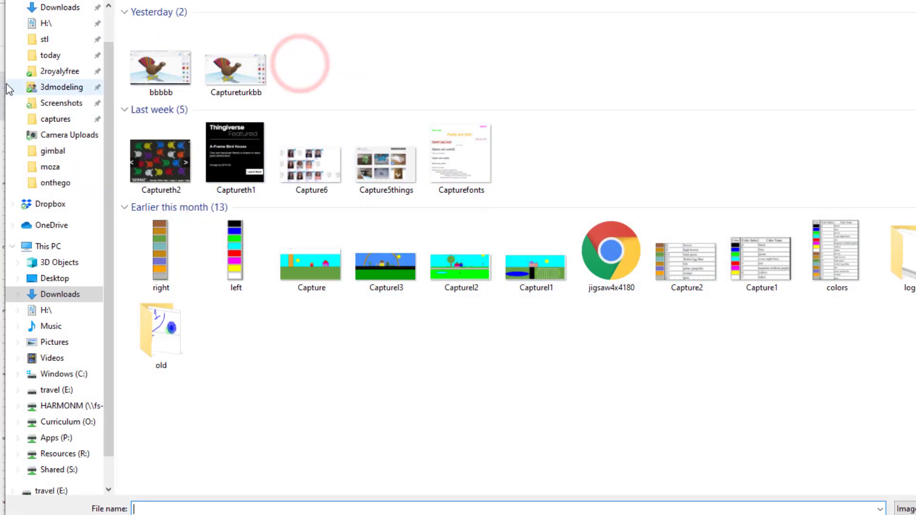
left_click(61, 24)
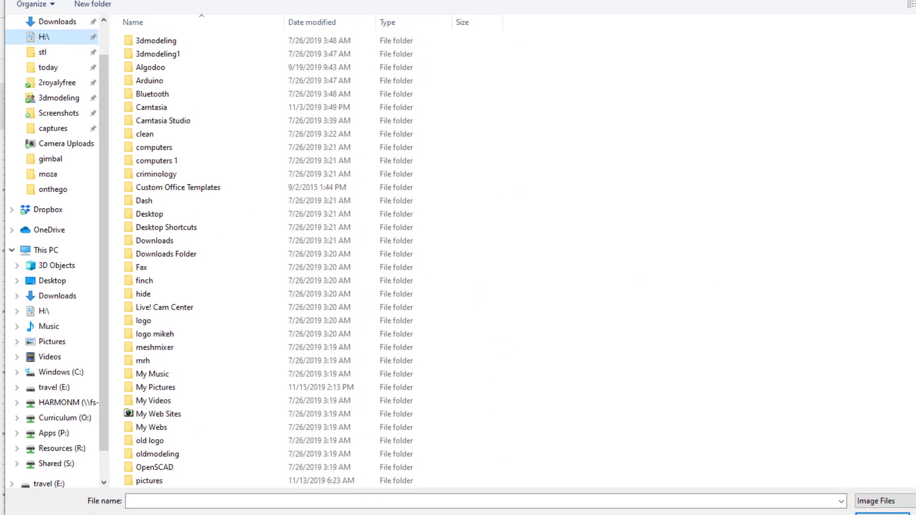
left_click(789, 21)
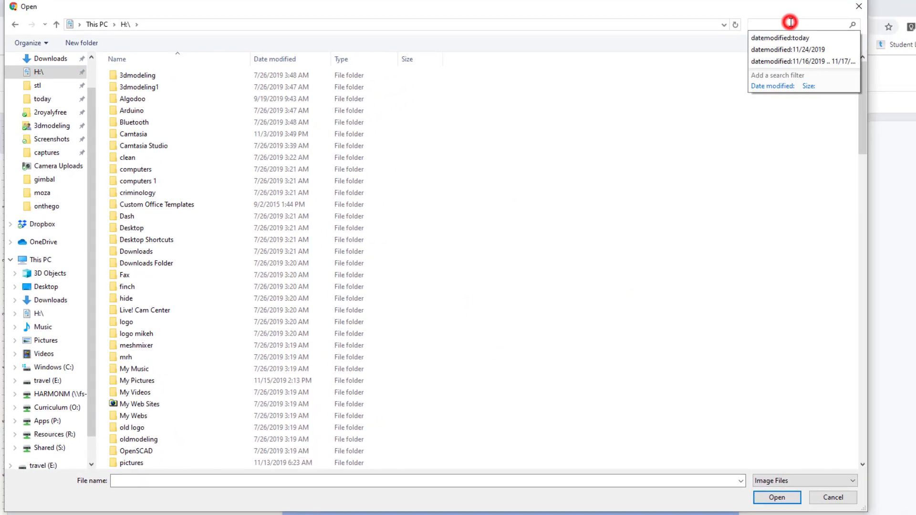
left_click(776, 35)
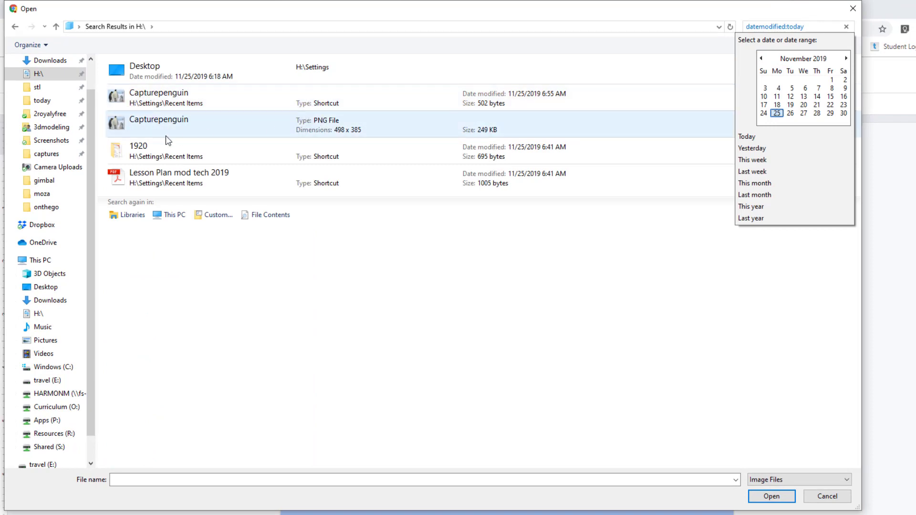
double_click(132, 126)
Shrink the penguin picture to about 3.1 inches wide and set it to wrap text.
left_click(494, 356)
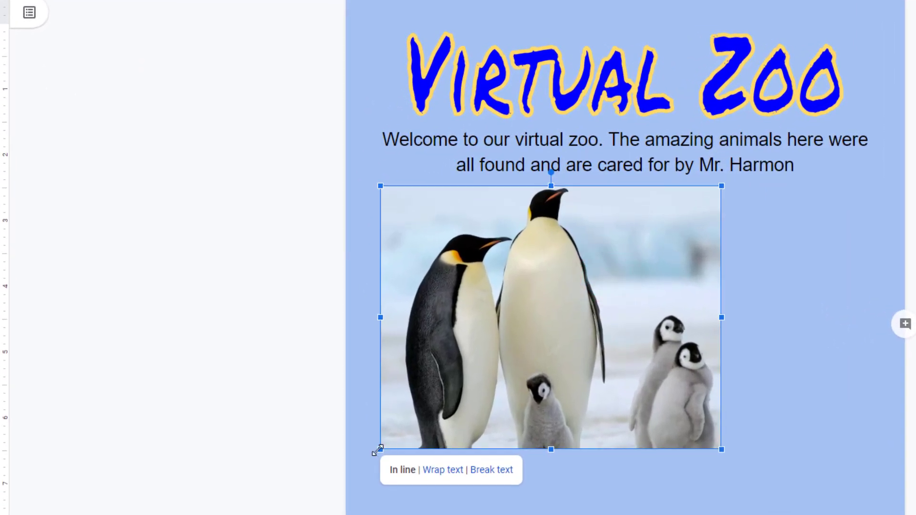
left_click_drag(377, 450, 515, 345)
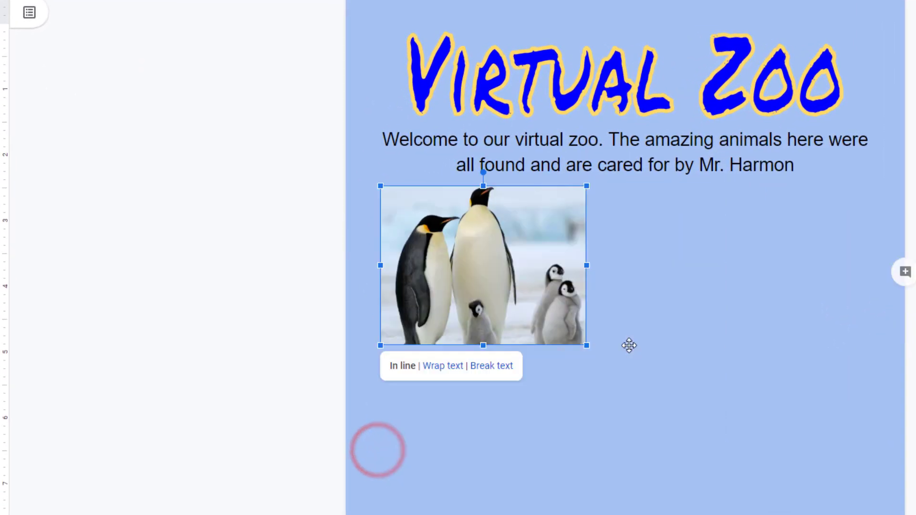
left_click(455, 367)
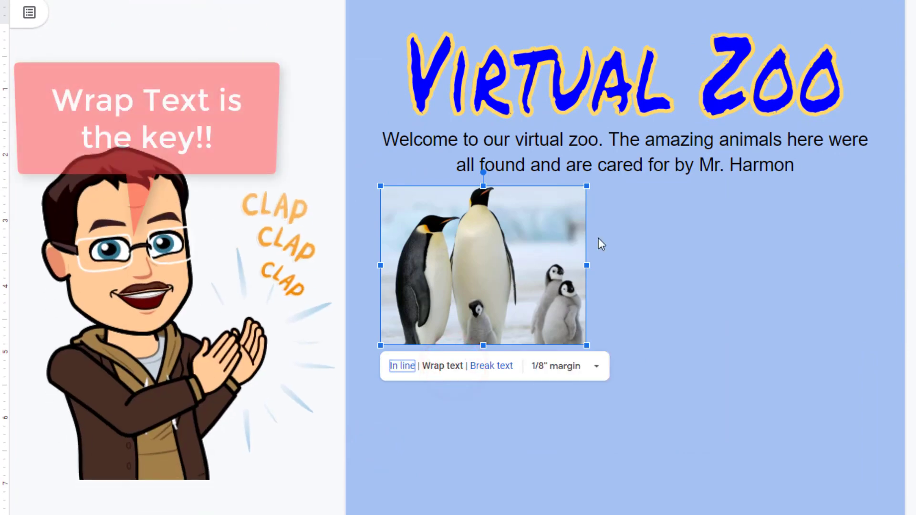
Move the penguin picture to the right side of the page below the welcome text and add the line "Penguins" beside it.
left_click_drag(530, 236, 804, 235)
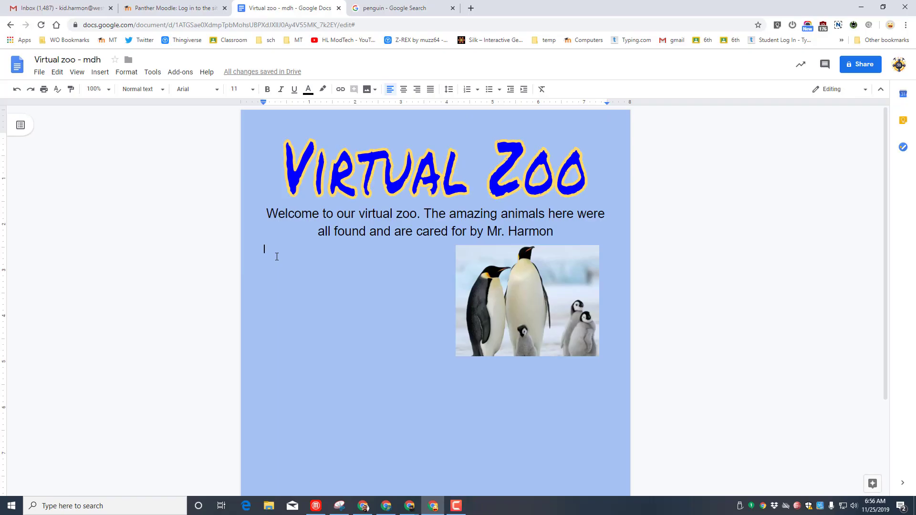
left_click(396, 194)
type("Penguins")
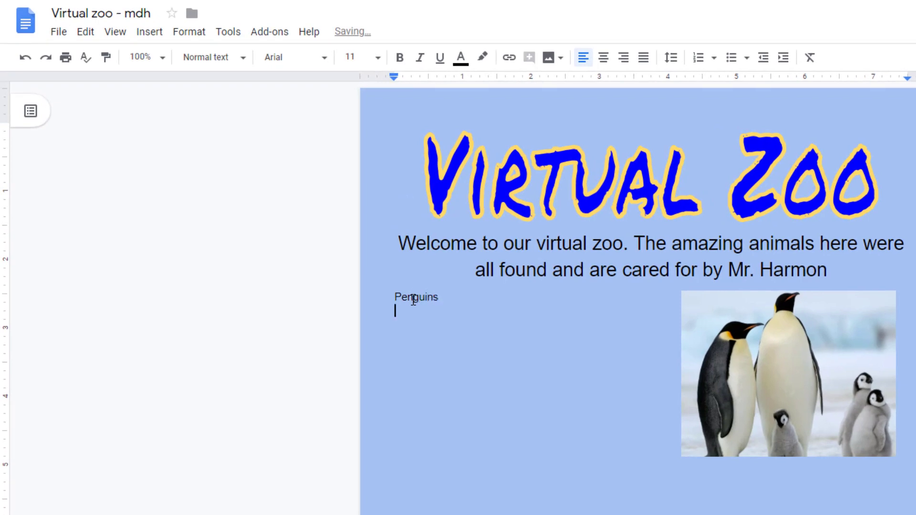
Apply the Heading 1 style to the word "Penguins".
double_click(432, 300)
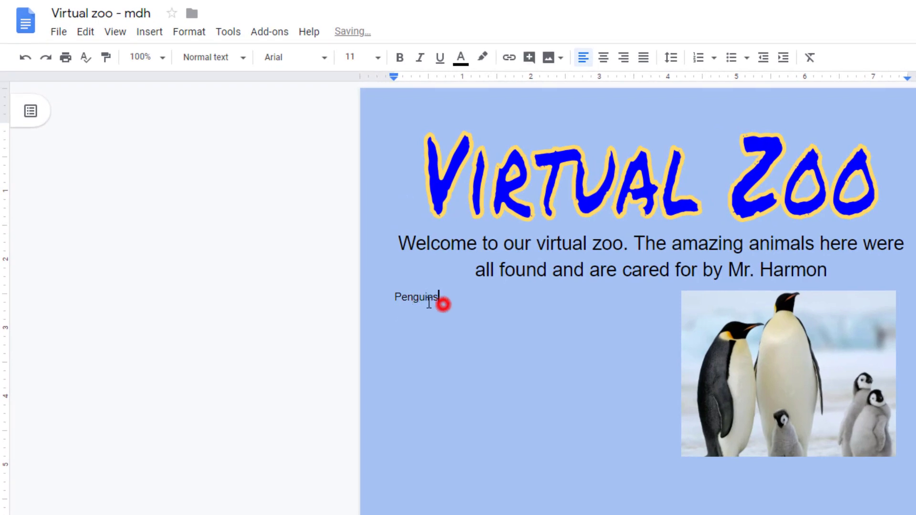
left_click(235, 58)
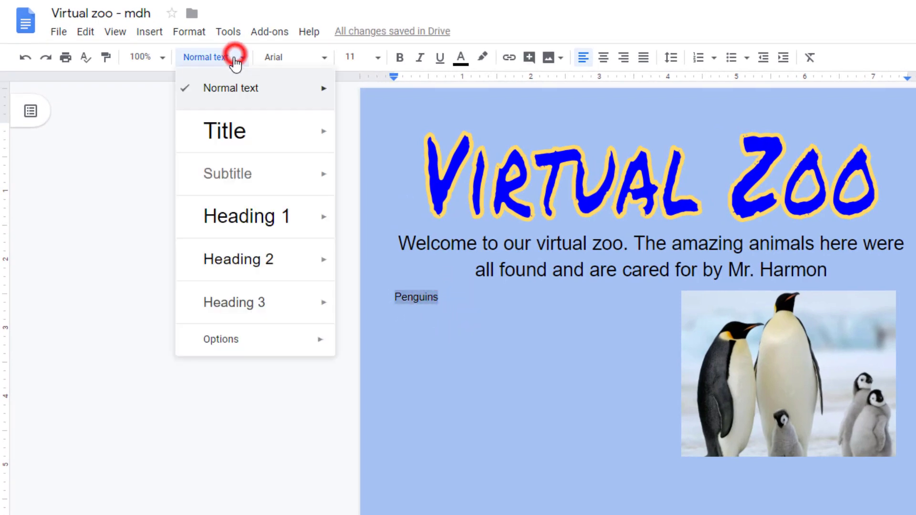
left_click(238, 218)
left_click(489, 316)
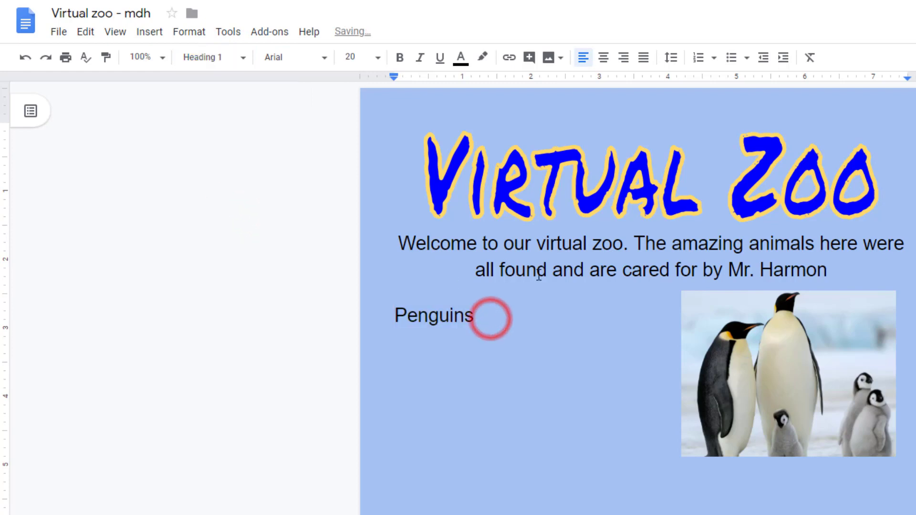
Write "I like penguins because the are cute and they always seem to be dressed up for a special occasion." and start a bulleted list below.
left_click(384, 366)
left_click(411, 347)
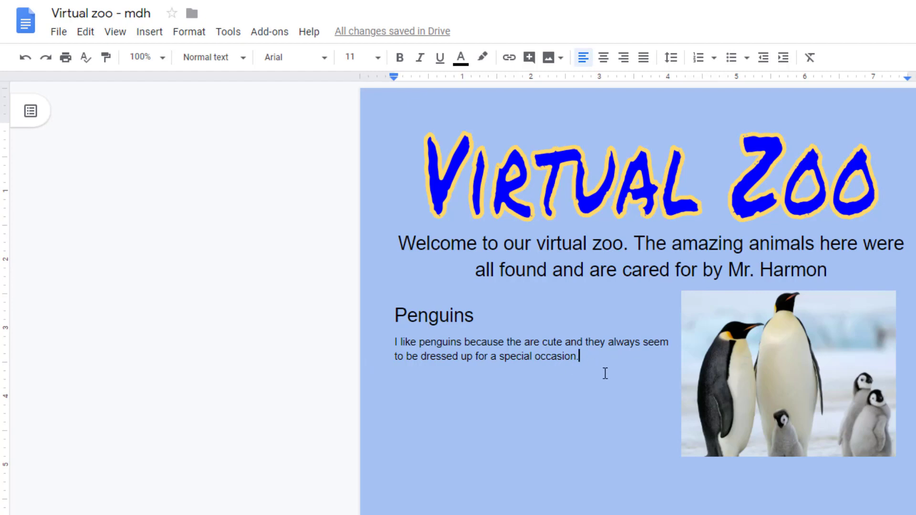
key("Return")
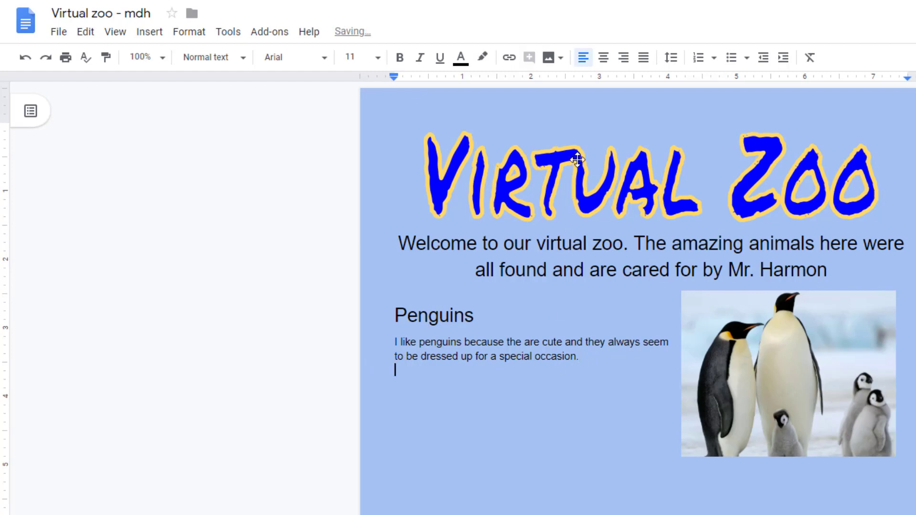
left_click(730, 58)
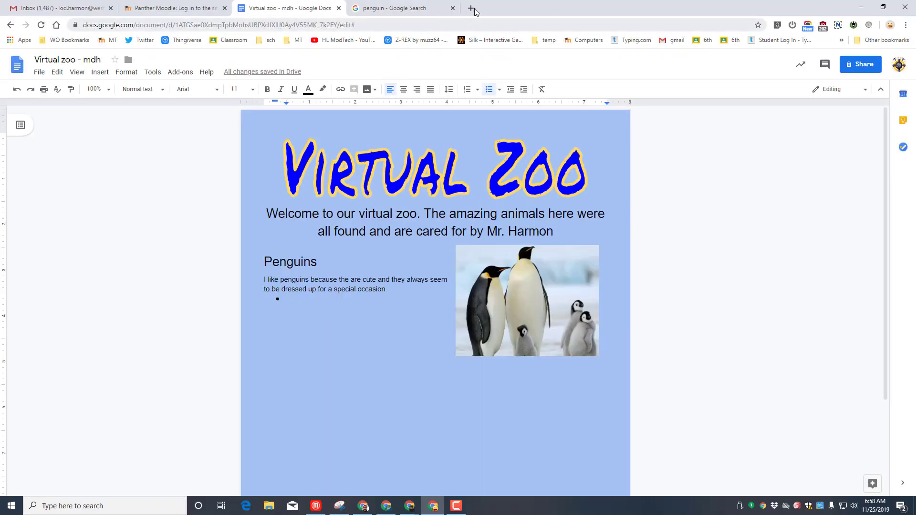
Search Google for "penguin facts" in a new browser tab.
left_click(473, 9)
left_click(395, 199)
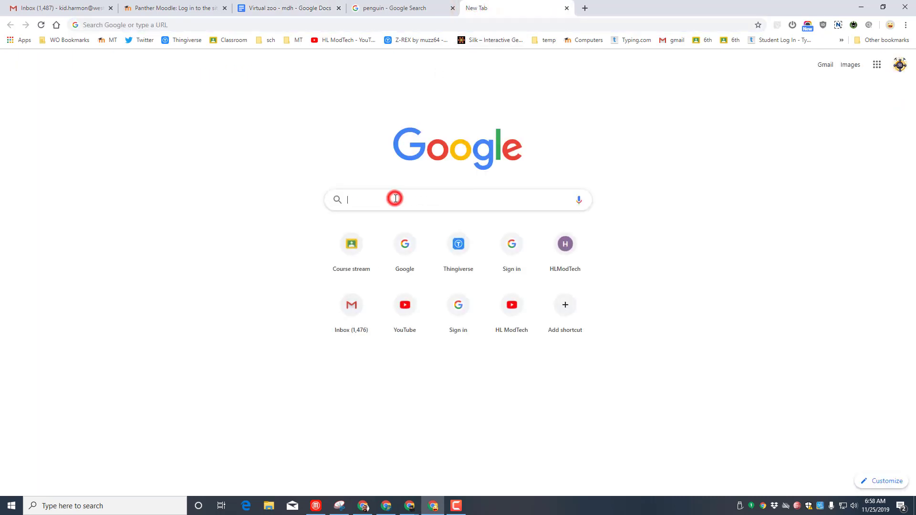
type("peng")
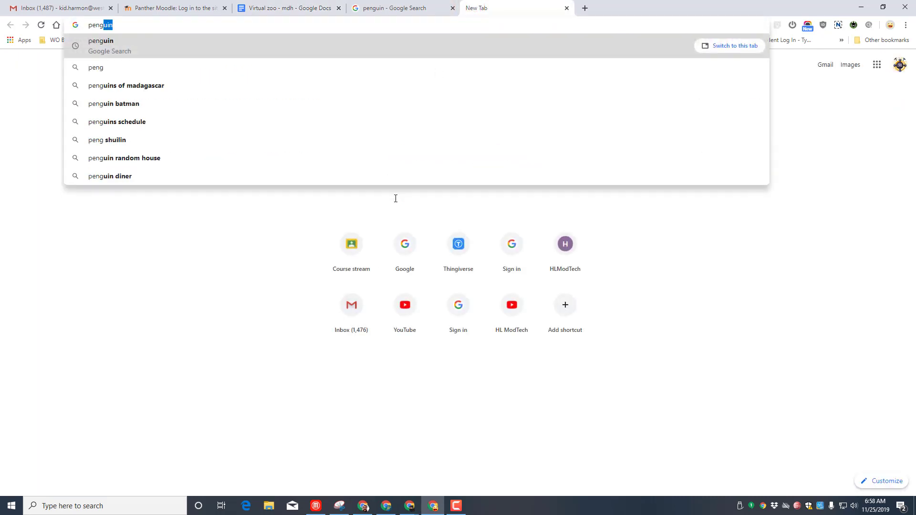
type("uin ")
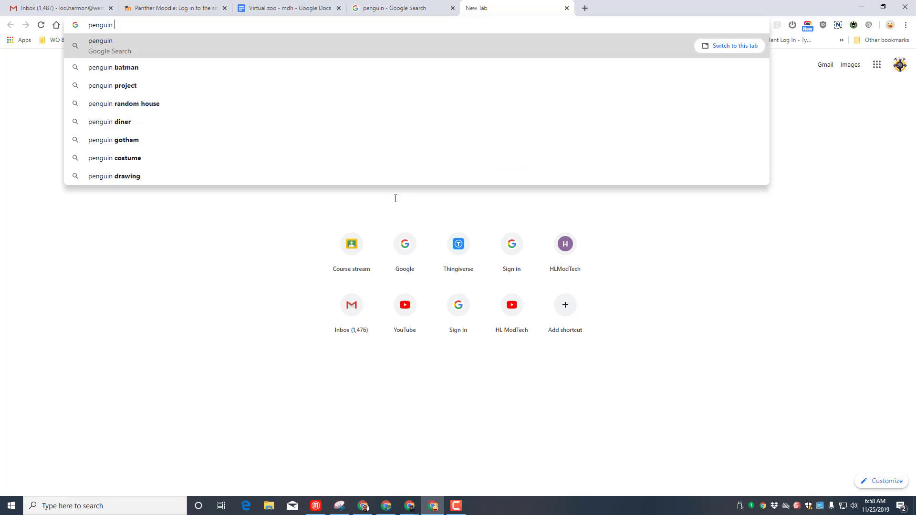
type("facts")
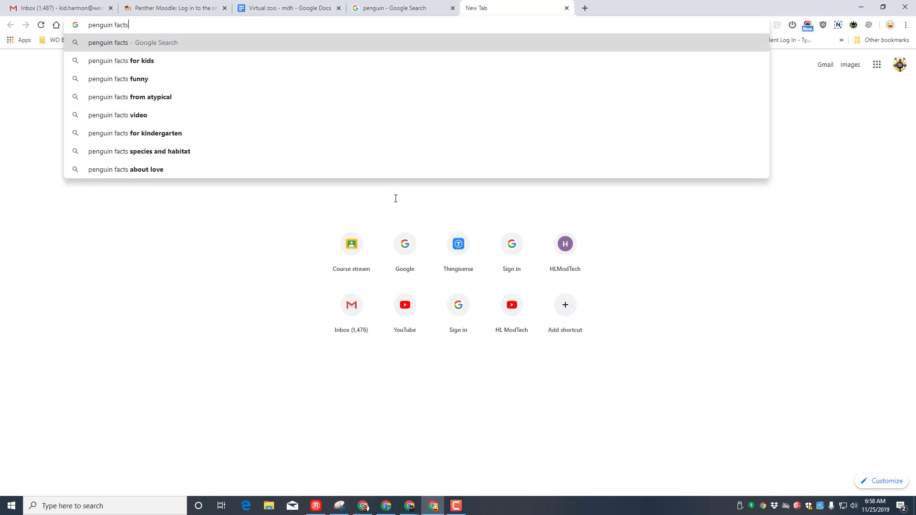
key("Return")
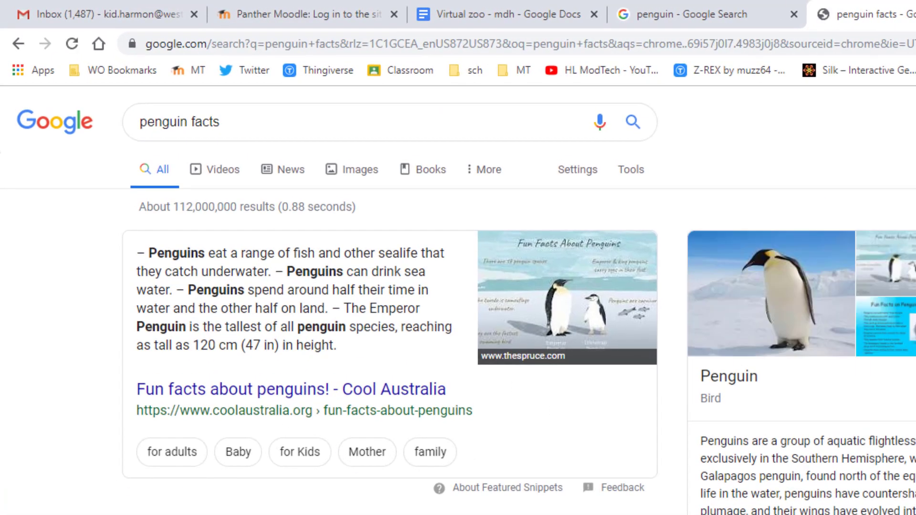
Open the Discover Wildlife article "20 fun facts about penguins" from the search results and look through its facts.
scroll(457, 286, "down", 5)
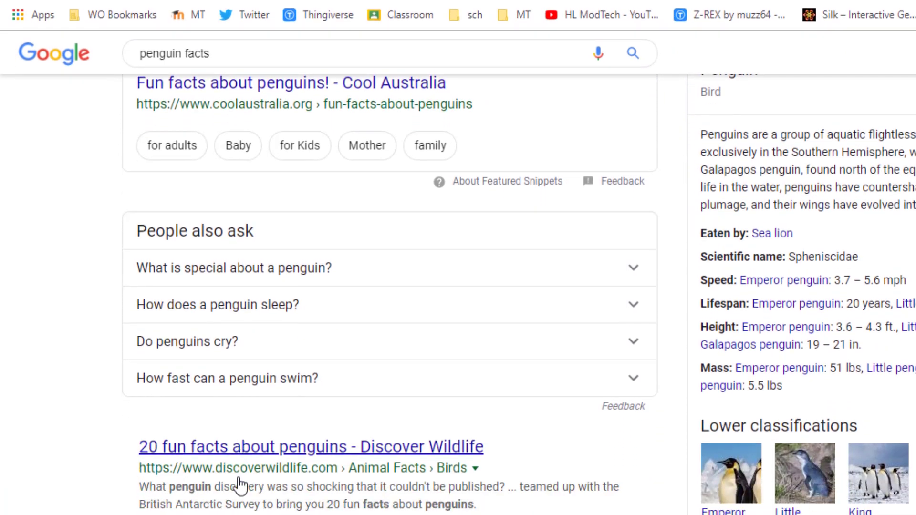
left_click(219, 377)
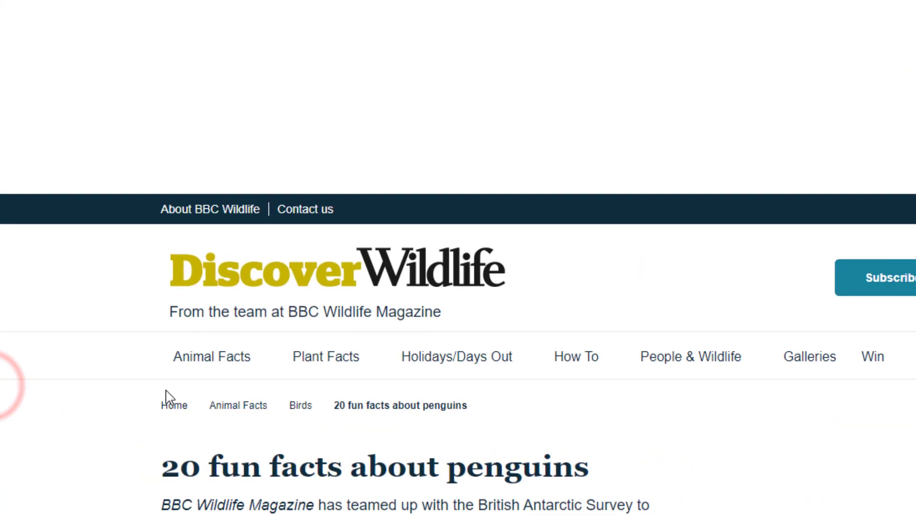
scroll(417, 323, "down", 20)
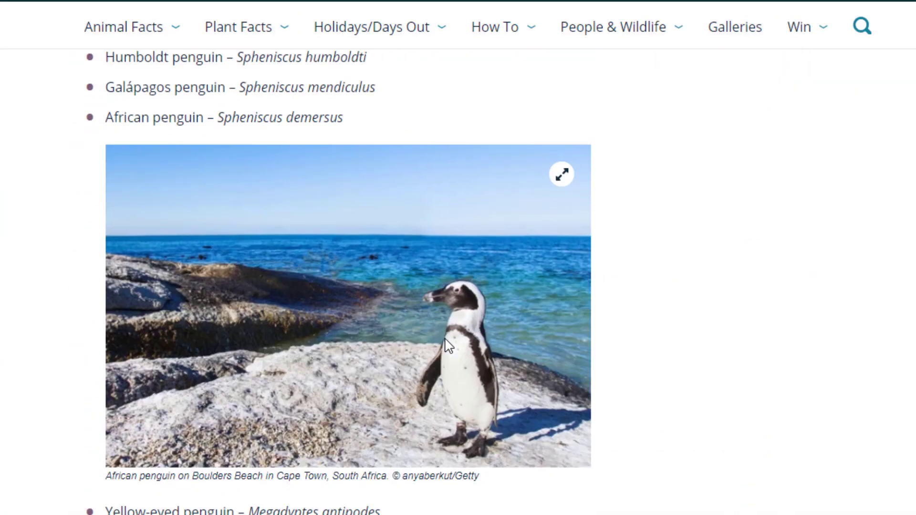
scroll(468, 404, "up", 20)
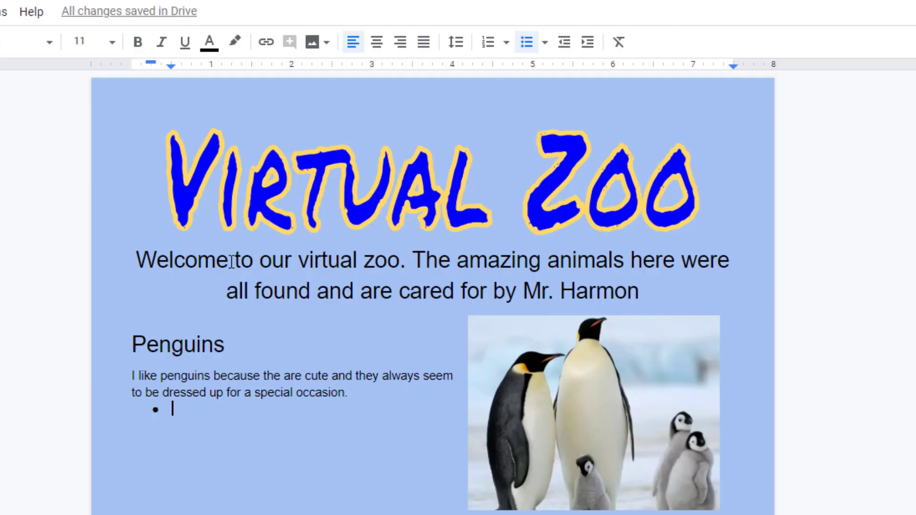
In the Virtual zoo document, fill the bulleted list with Fact 1 to Fact 5, then end it with an unindented line.
left_click(203, 414)
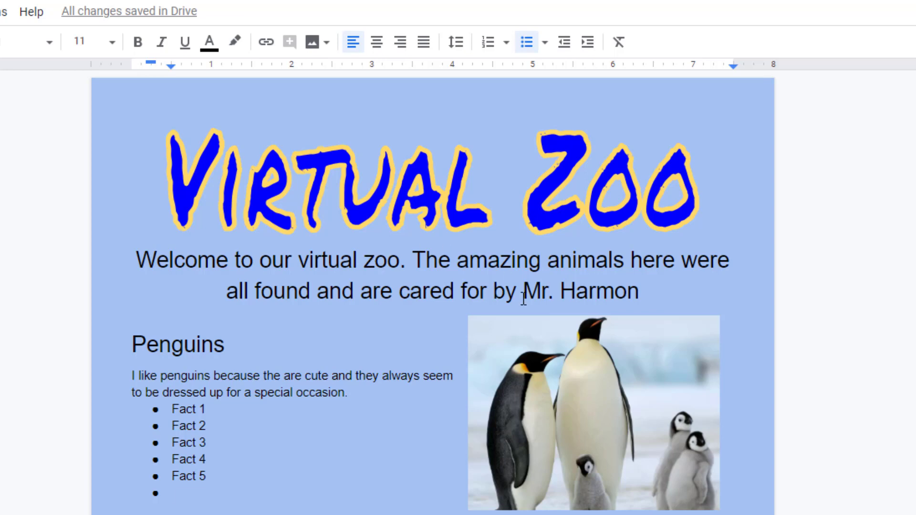
key("BackSpace")
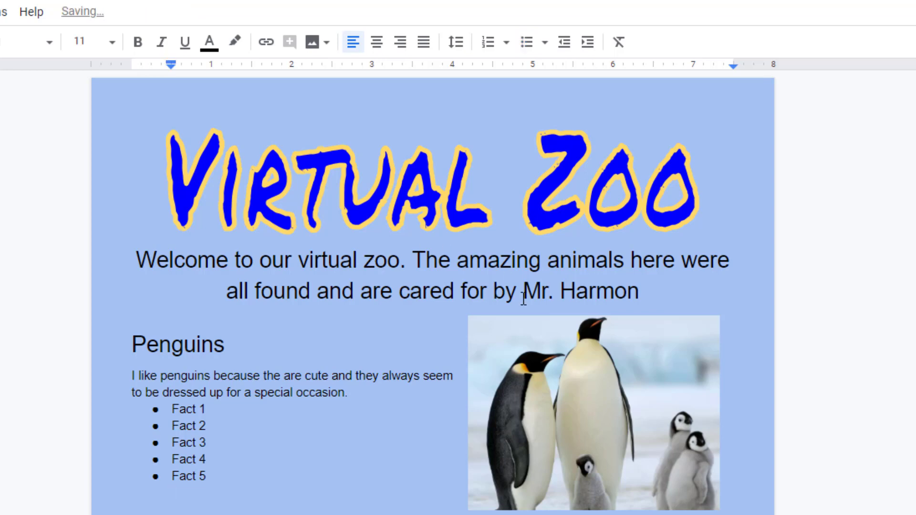
left_click(565, 44)
Below the facts, write "You can find out more about penguins by visiting this web site".
type("You")
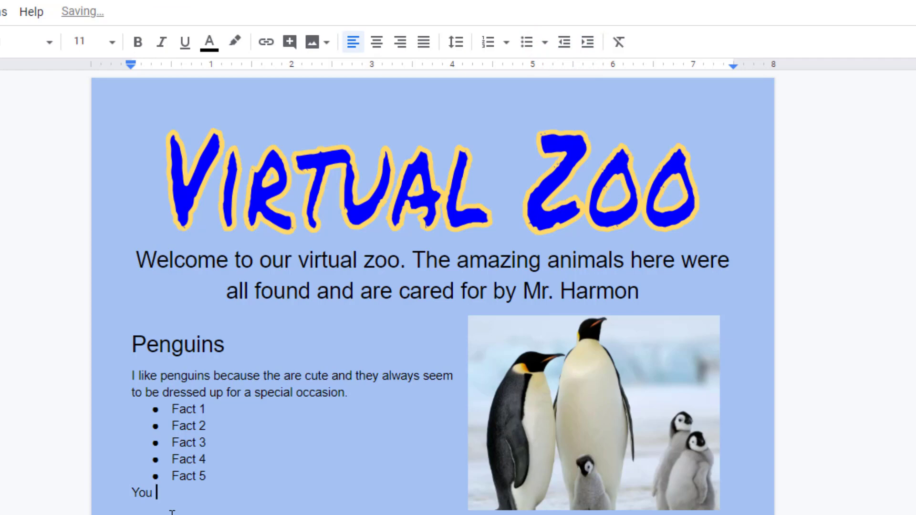
type(" can find out more about penguins by visiting this we")
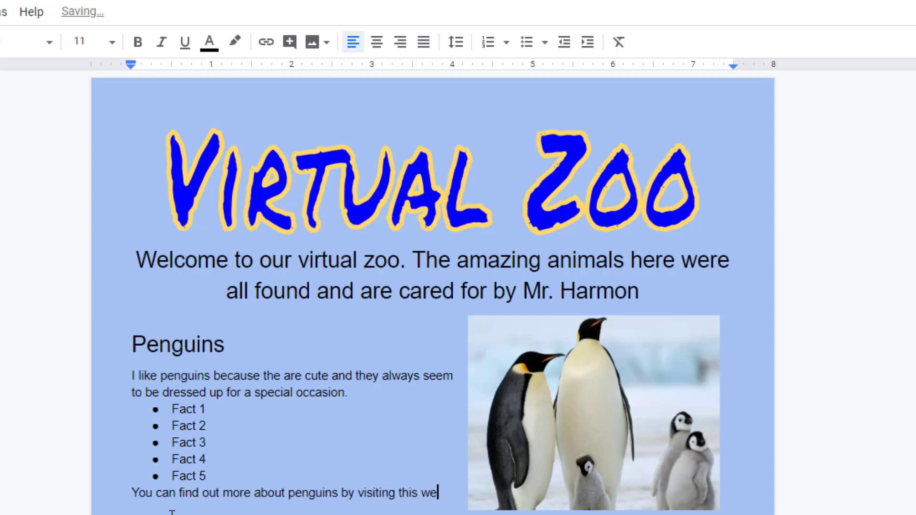
type("site")
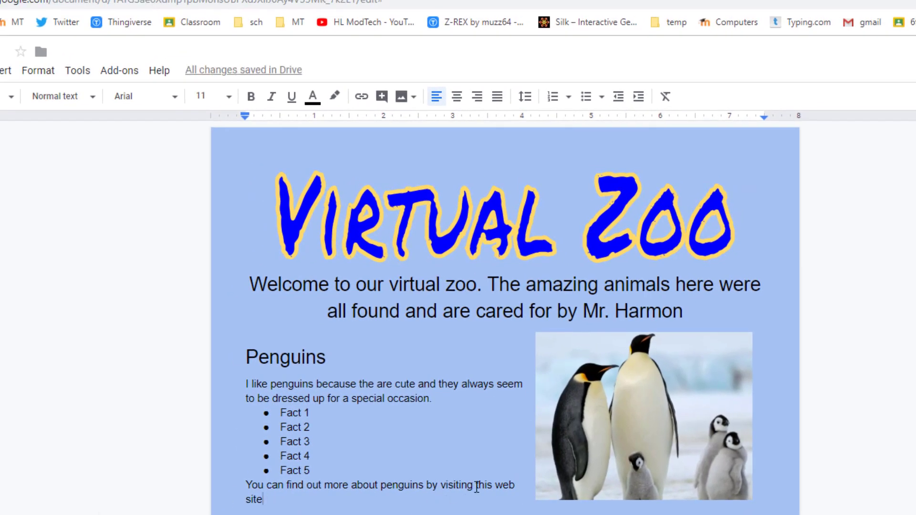
Start a link on the words "this web site" and copy the web address of the Discover Wildlife penguin article.
left_click_drag(476, 487, 270, 508)
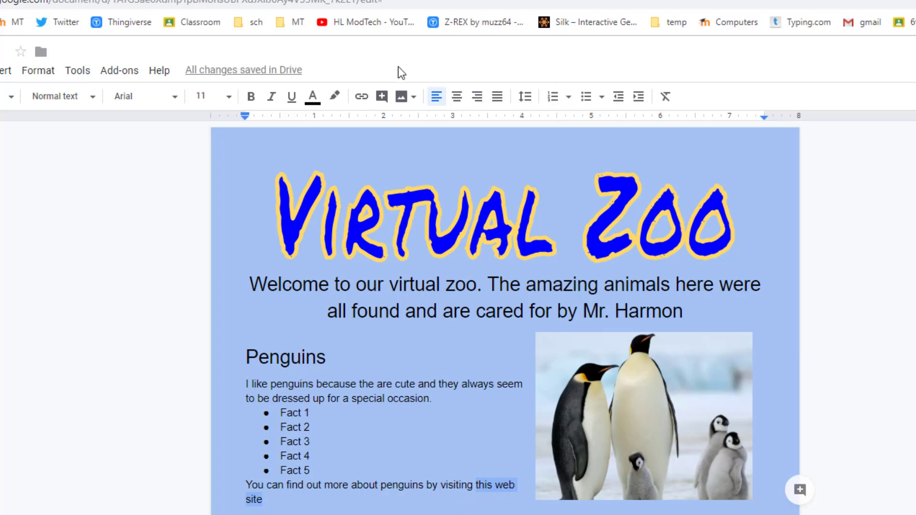
left_click(361, 96)
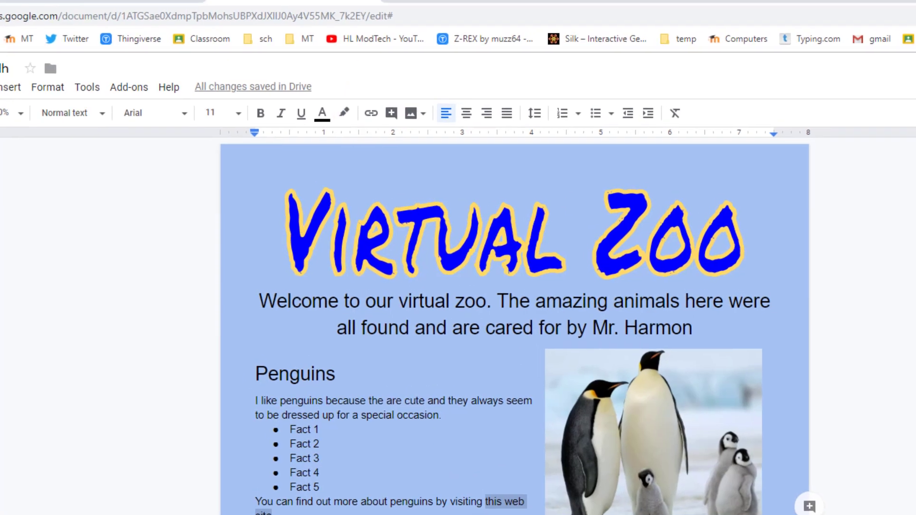
left_click(650, 19)
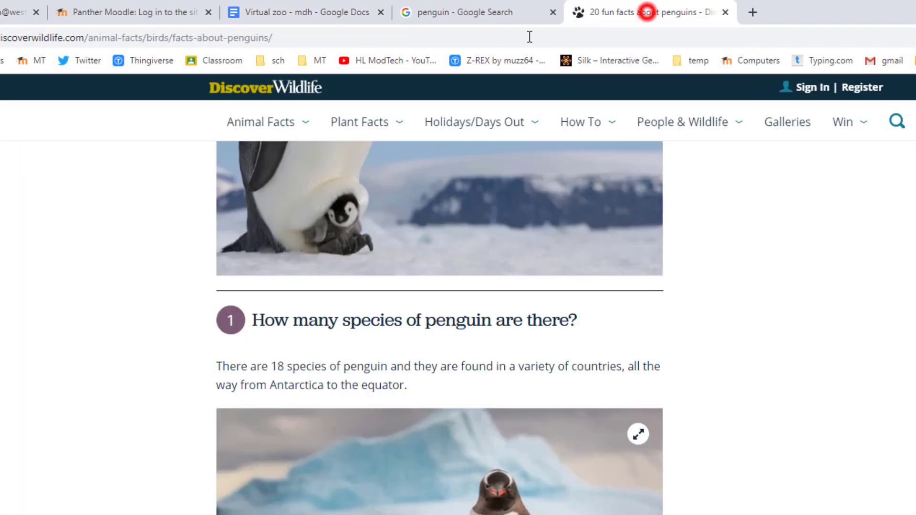
left_click(271, 38)
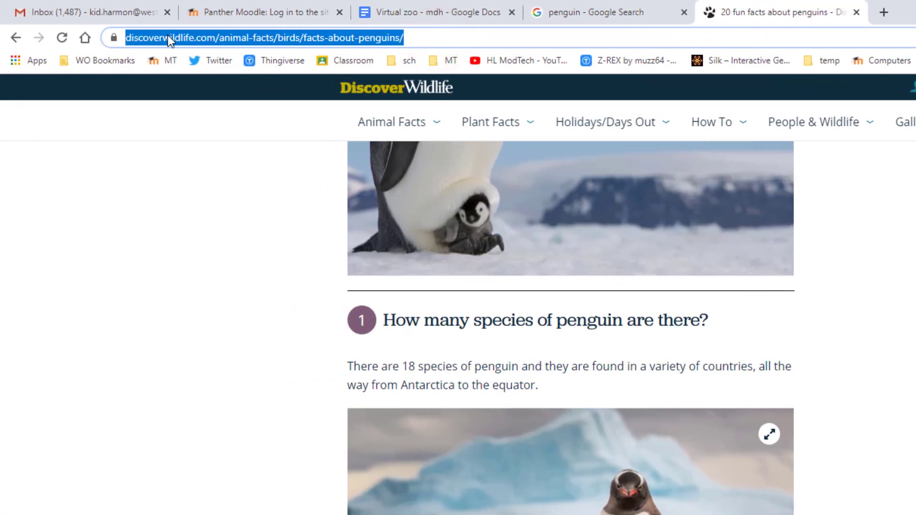
right_click(167, 35)
left_click(194, 112)
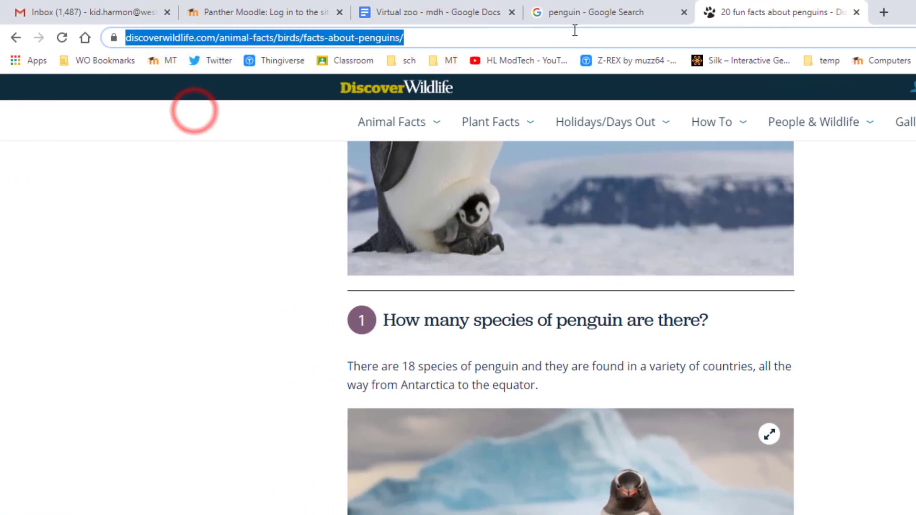
Back in the Virtual zoo document, link "this web site" to the copied discoverwildlife.com/animal-facts/birds/facts-about-penguins/ address.
left_click(435, 12)
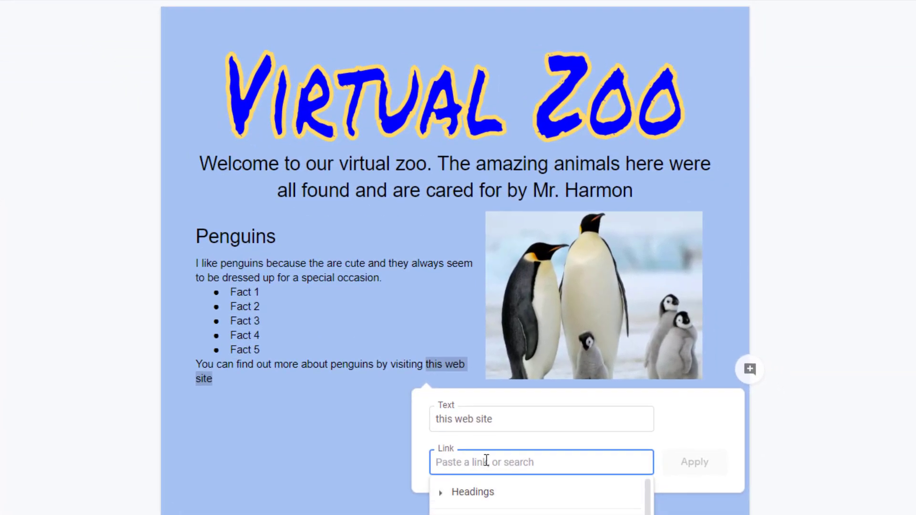
right_click(486, 461)
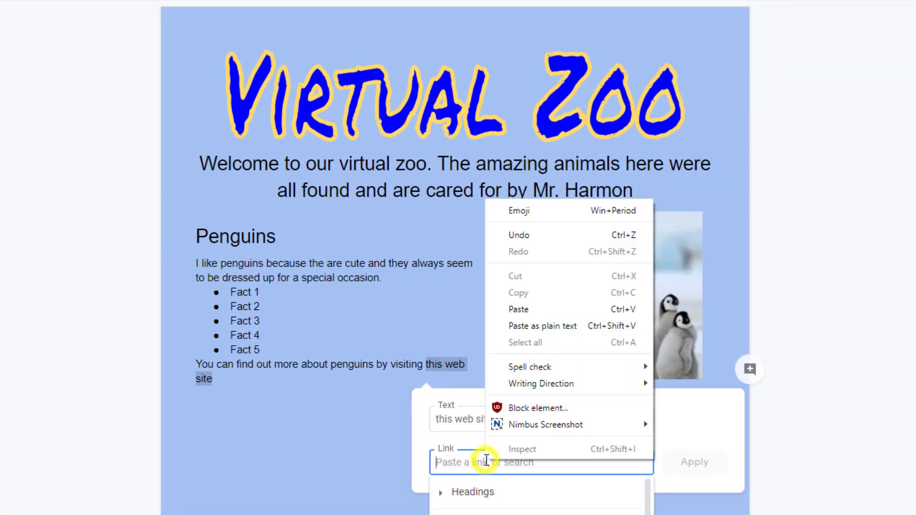
left_click(527, 305)
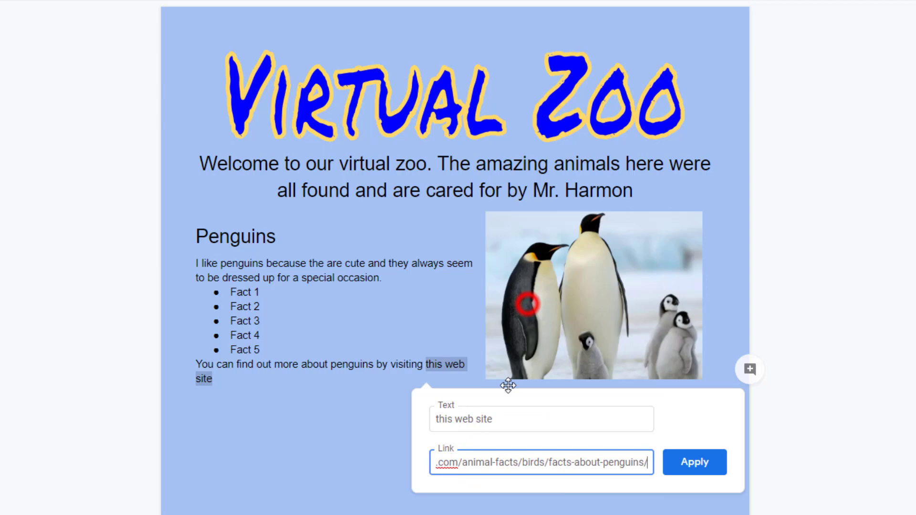
left_click(709, 461)
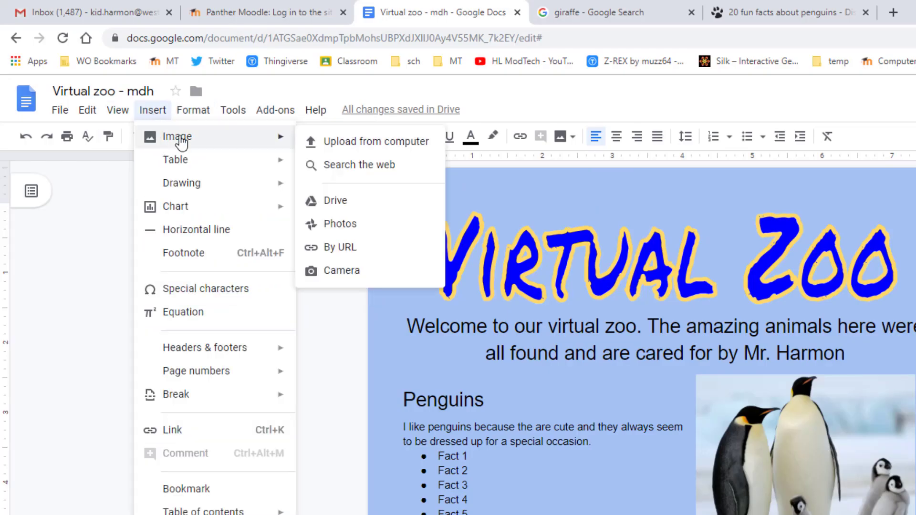
Start inserting an image from the web and search for "giraffe" pictures within the document.
mouse_move(316, 115)
mouse_move(160, 115)
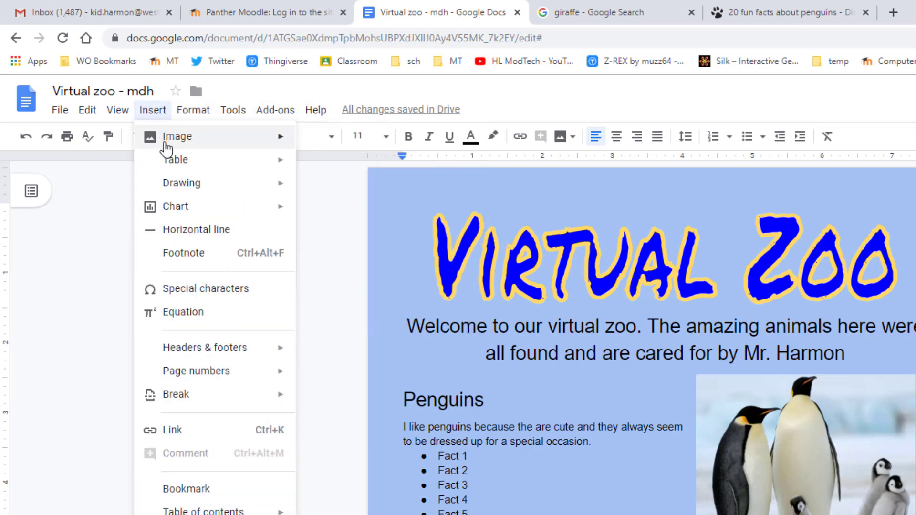
mouse_move(176, 141)
left_click(326, 157)
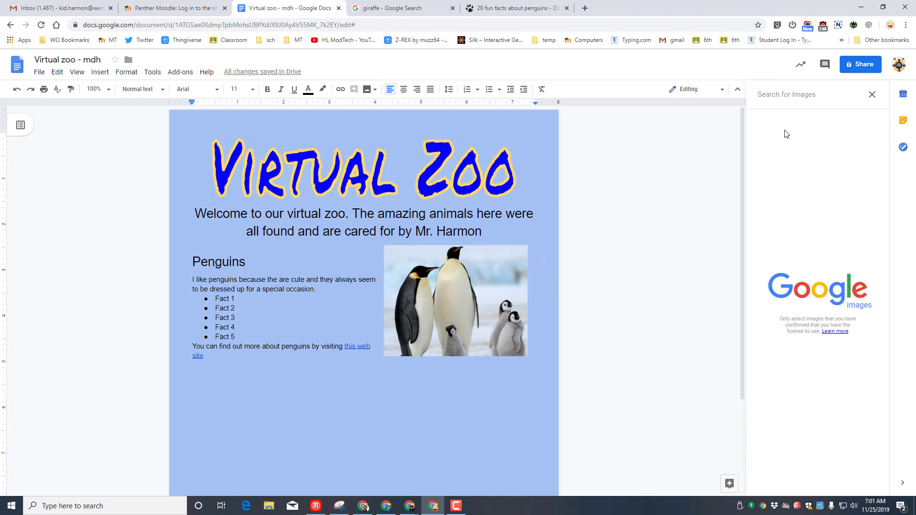
type("gir")
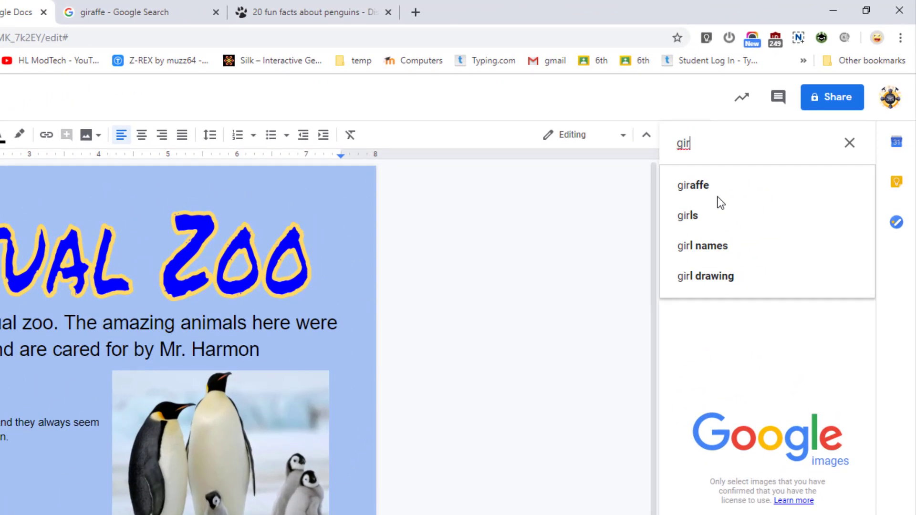
left_click(706, 181)
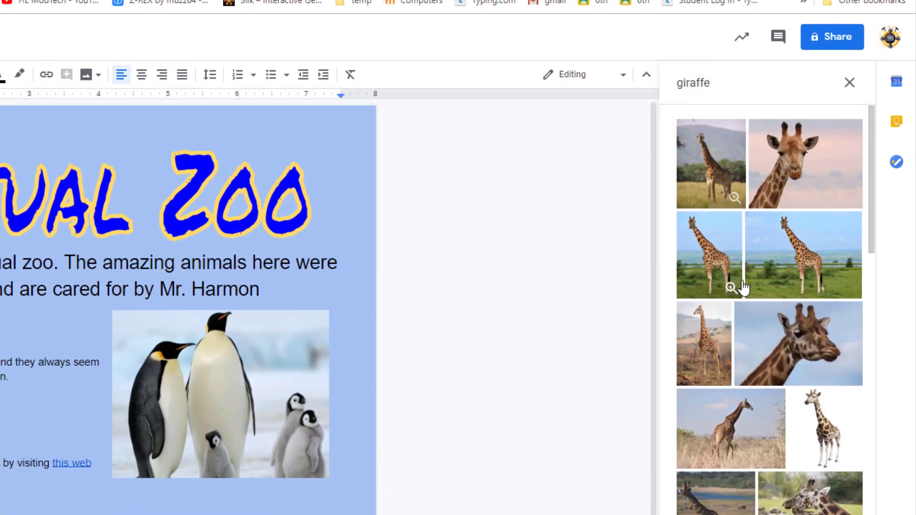
Insert the close-up giraffe head picture with the pale blue sky from the image search results.
scroll(772, 272, "down", 3)
left_click(808, 186)
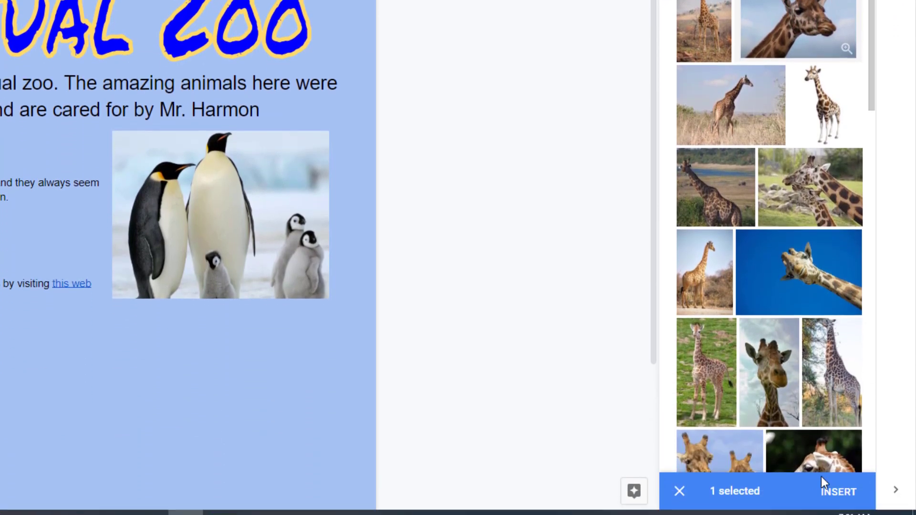
left_click(835, 514)
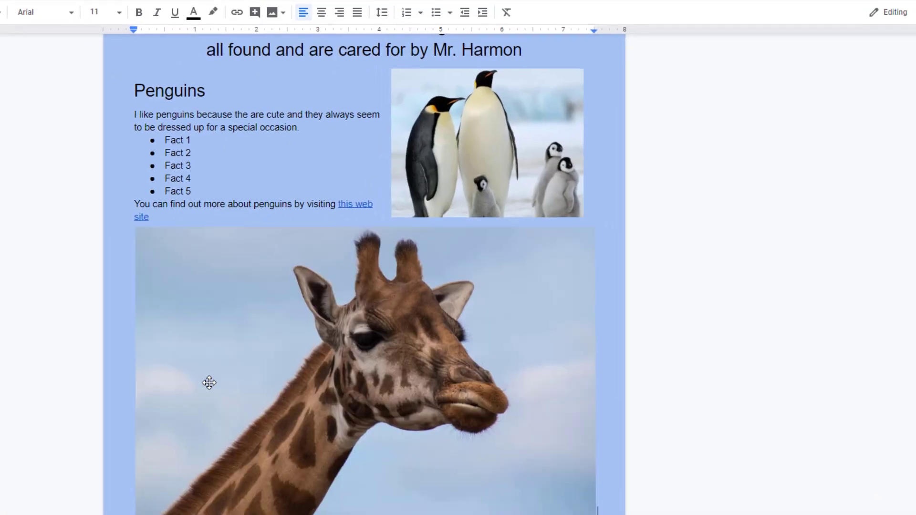
Shrink the giraffe picture to about half the text width, wrap text around it, and place it just below the penguin section.
left_click_drag(595, 513, 260, 370)
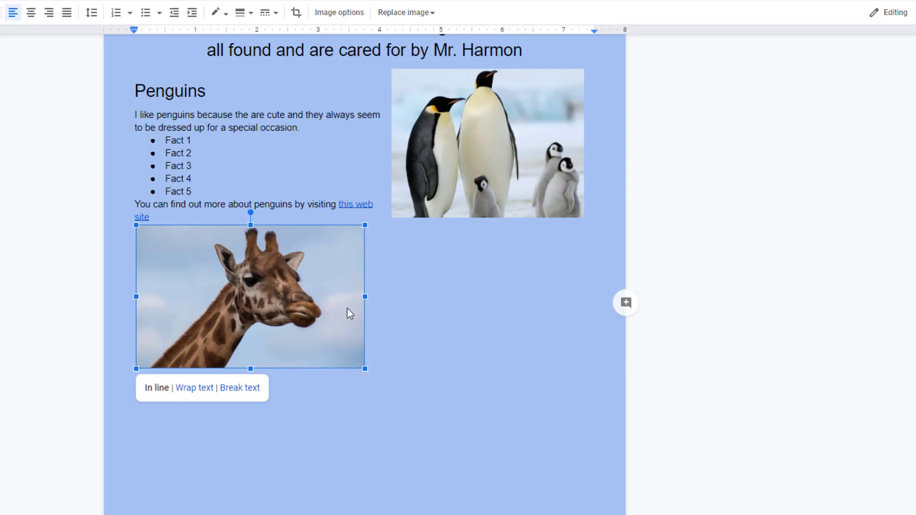
left_click(203, 389)
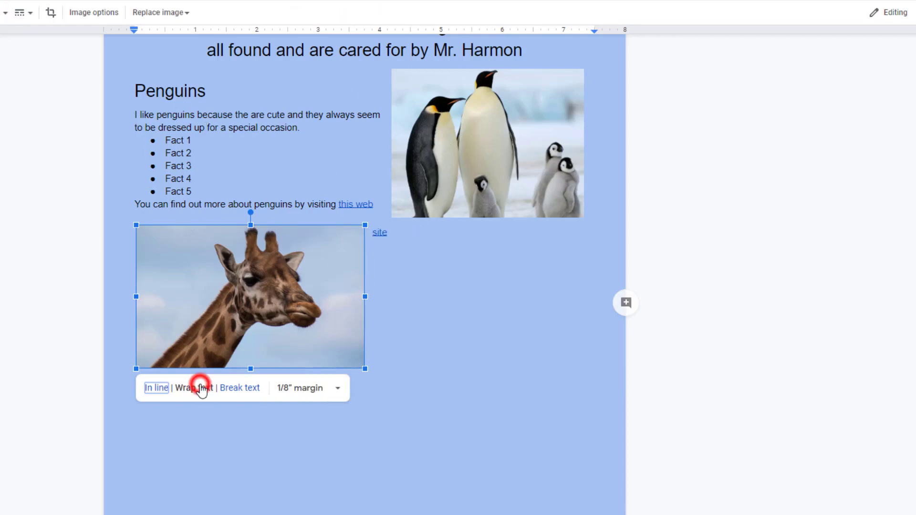
left_click_drag(288, 283, 286, 295)
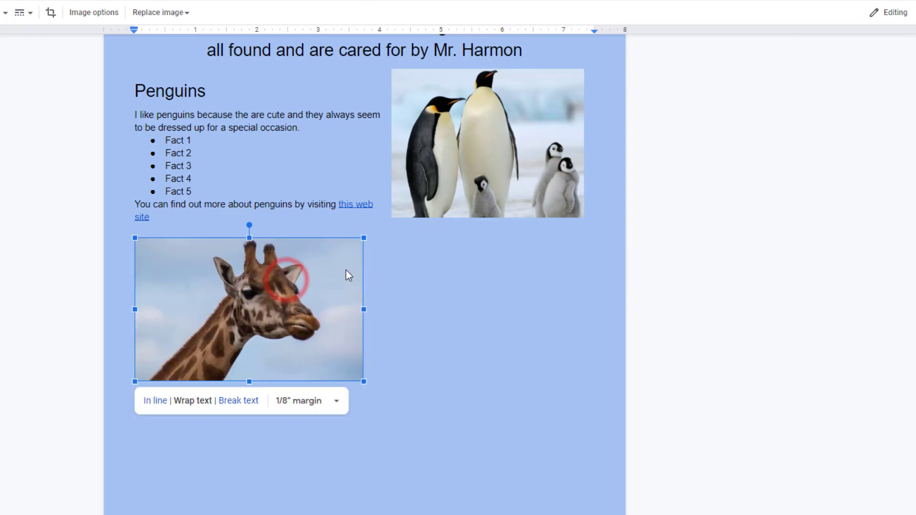
Write "Giraffe" beside the giraffe picture, format it as Heading 1 and center it.
left_click(411, 248)
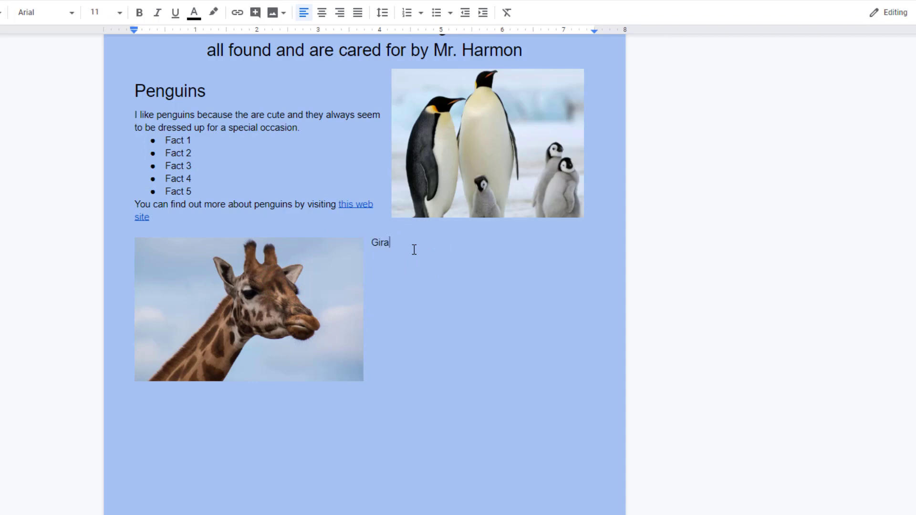
double_click(383, 242)
left_click(380, 244)
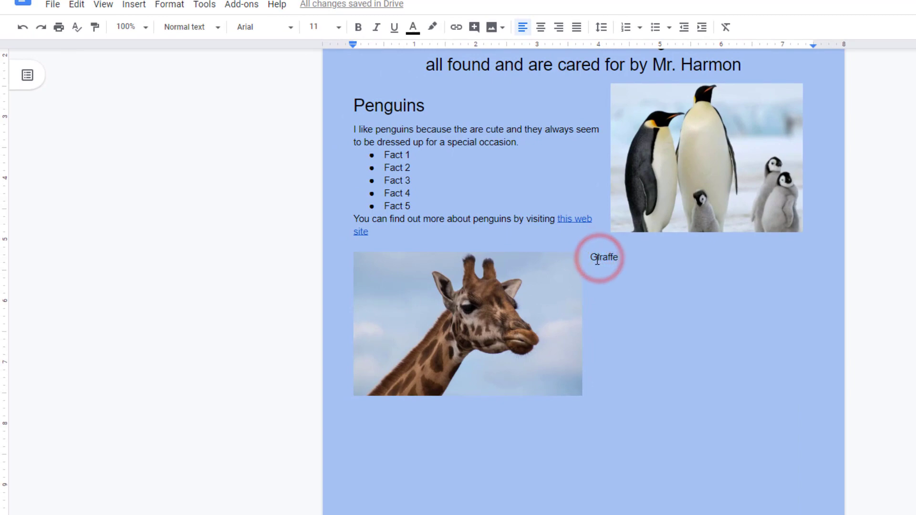
double_click(595, 258)
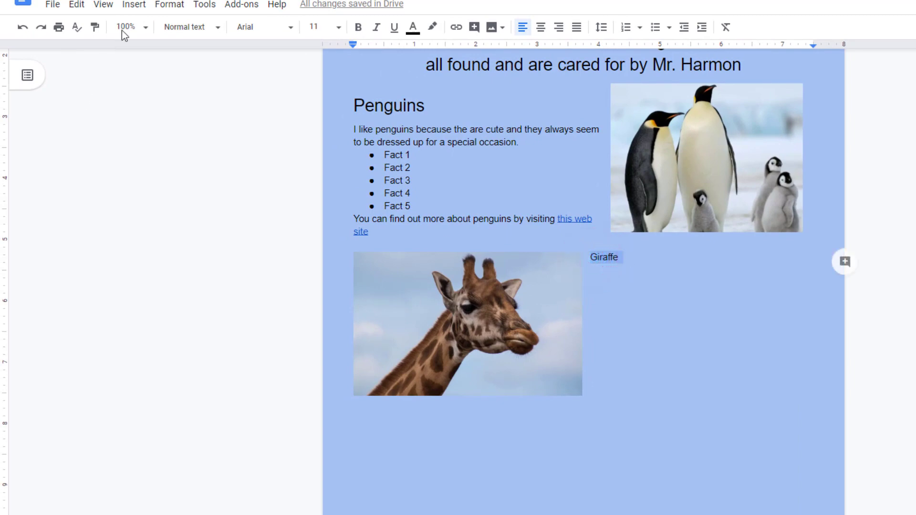
left_click(181, 27)
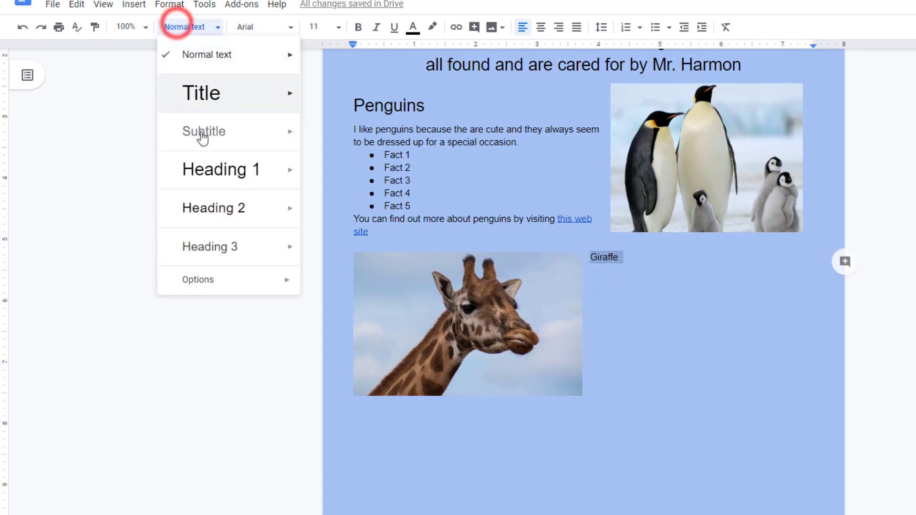
left_click(216, 170)
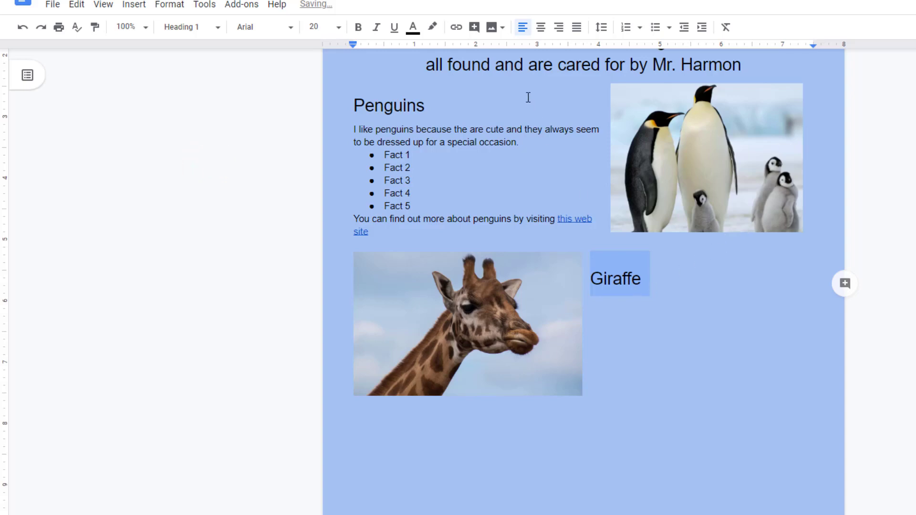
left_click(542, 27)
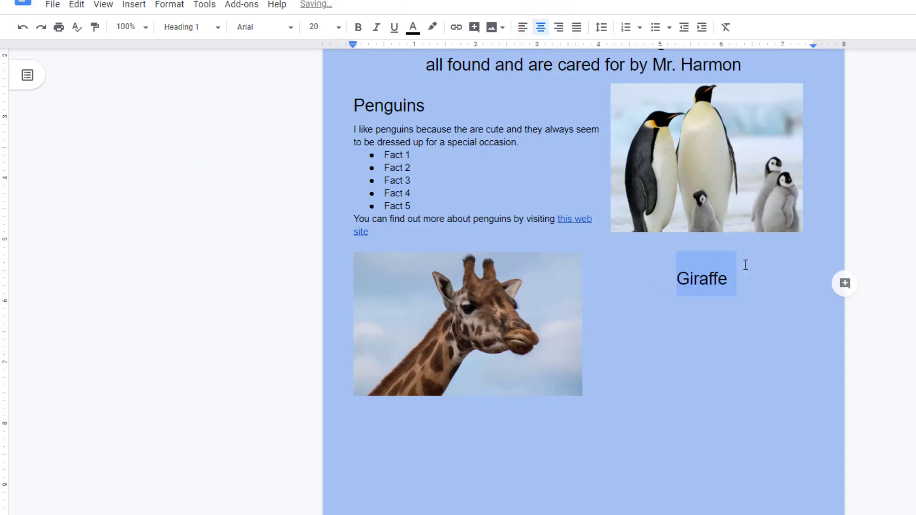
Below the Giraffe heading, add "Giraffe's are awesome because…", bullets Fact 1 to Fact 5, and the linked penguin website sentence, ending with a new line.
left_click(552, 319)
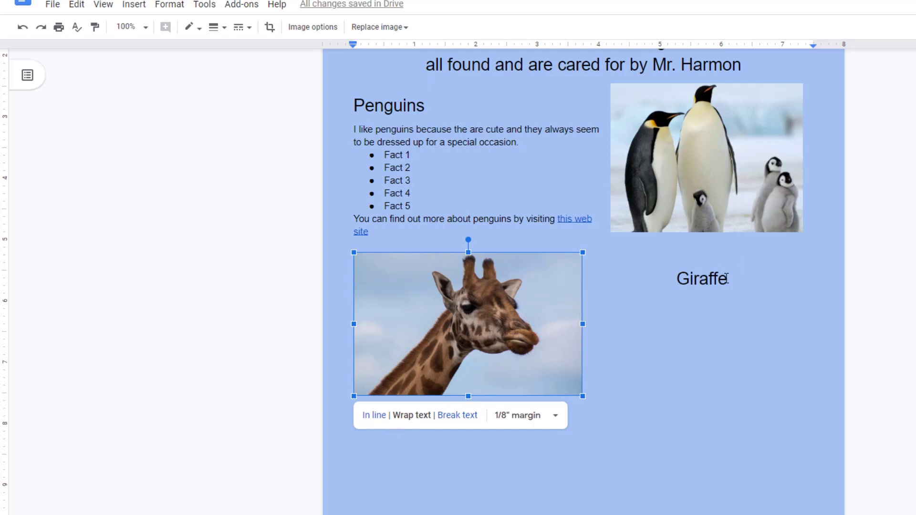
left_click(698, 308)
left_click(768, 285)
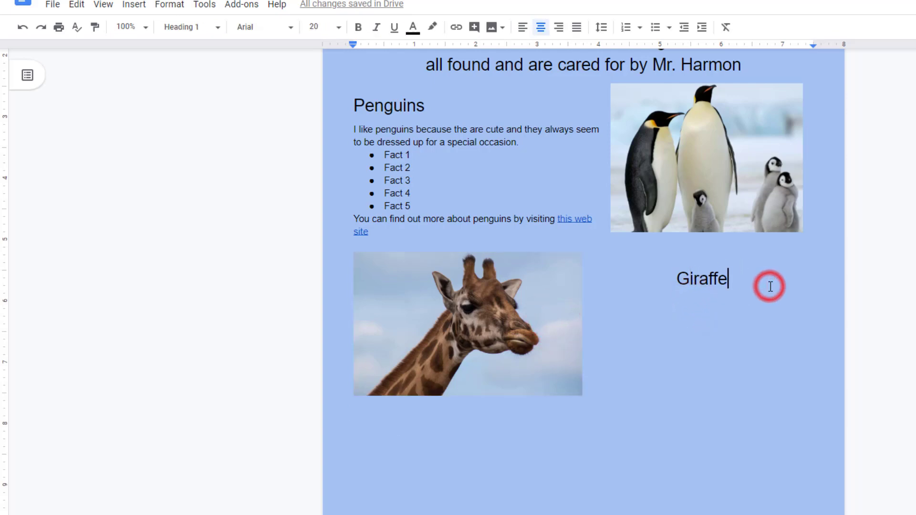
key("Return")
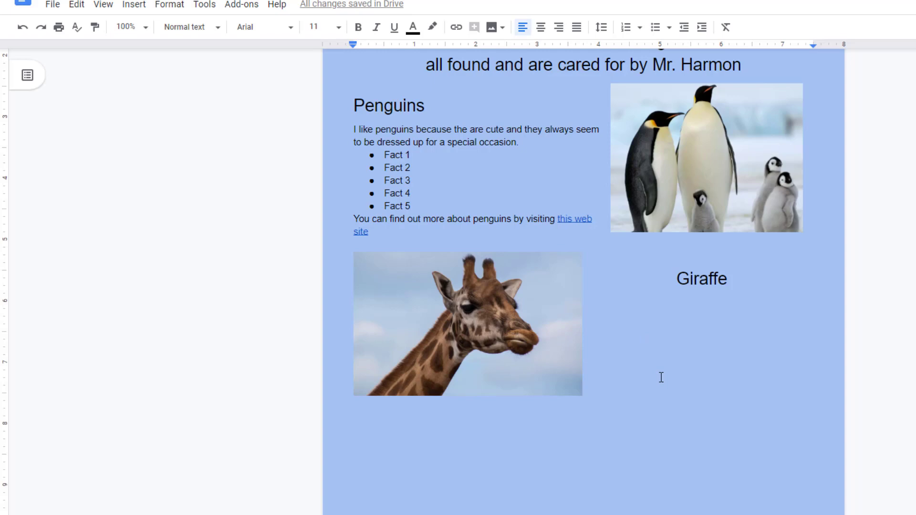
type("Giraffe's are awesome because... Fact 1 Fact 2 Fact 3 Fact 4 Fact 5 You can find out more about penguins by visiting this web site")
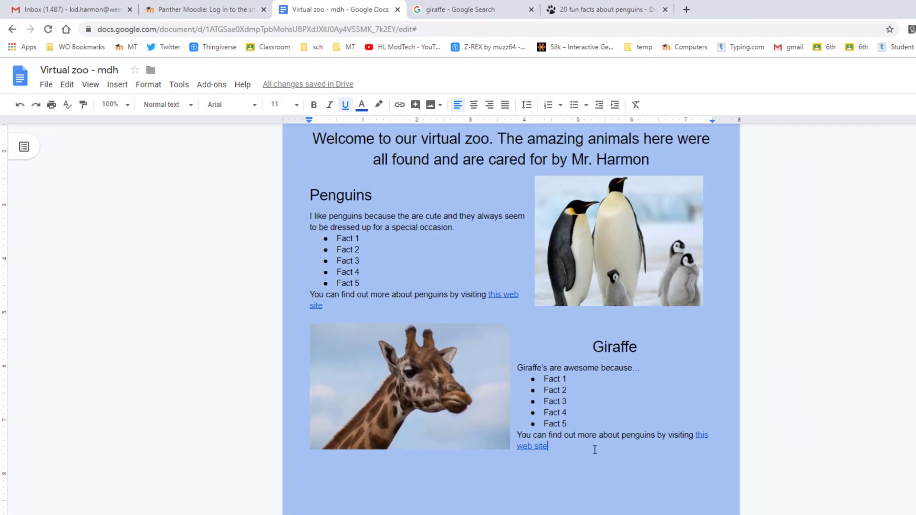
left_click(594, 450)
key("Return")
Correct the misspelled animal name in the giraffe section's website sentence to "giraffes".
scroll(487, 474, "down", 1)
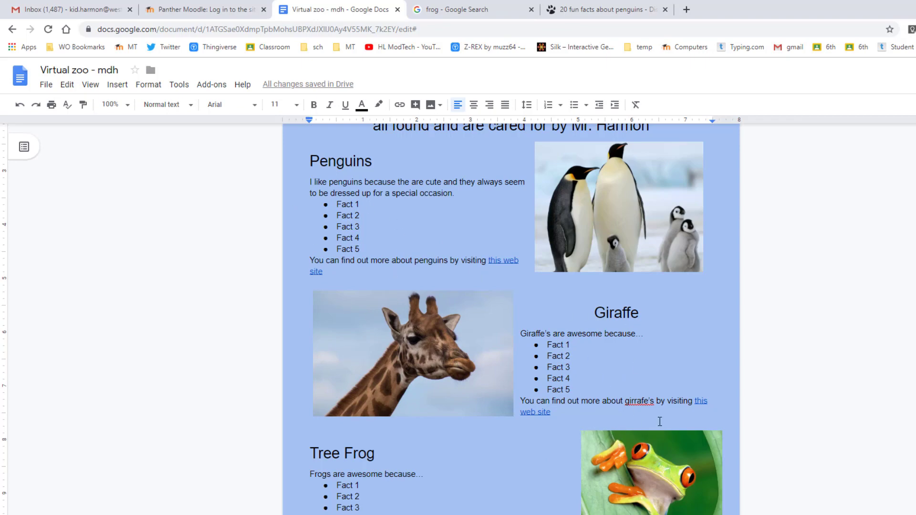
right_click(636, 405)
left_click(663, 435)
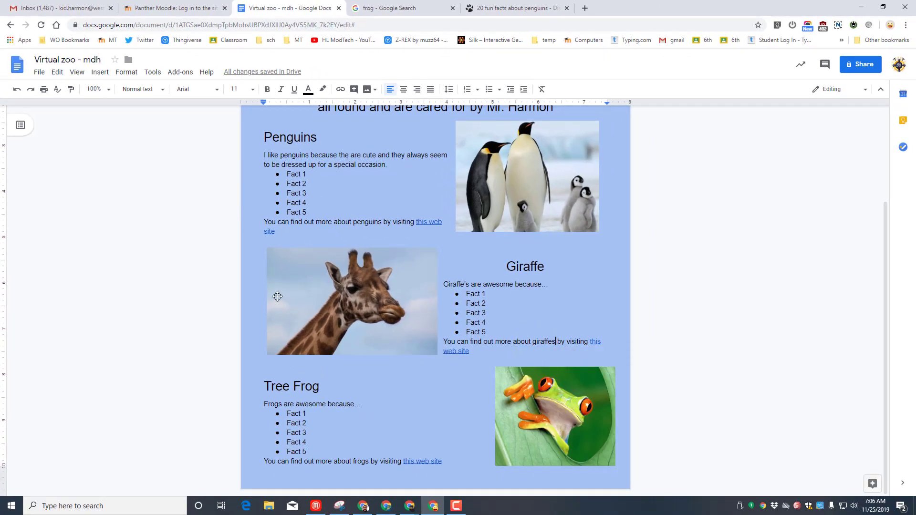
Change the welcome text under the Virtual Zoo title to the Heading 2 style.
scroll(277, 297, "up", 3)
left_click_drag(561, 234, 198, 197)
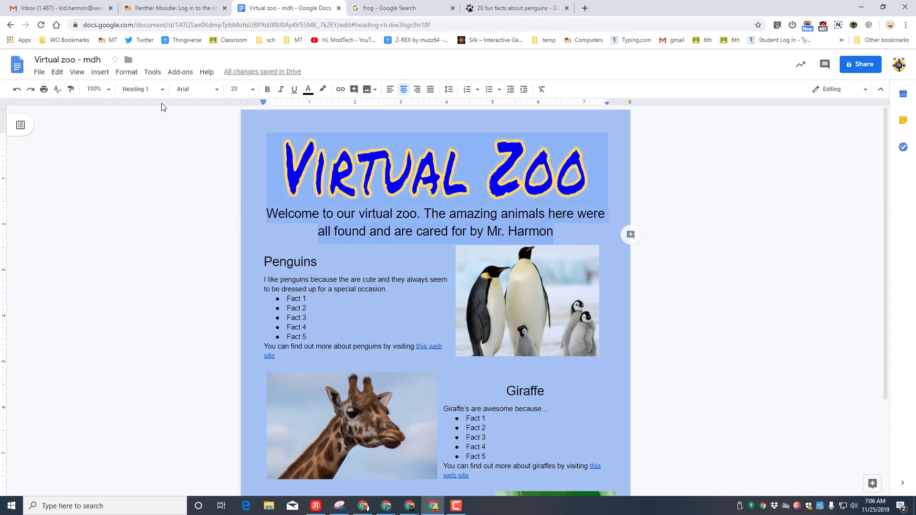
left_click(162, 89)
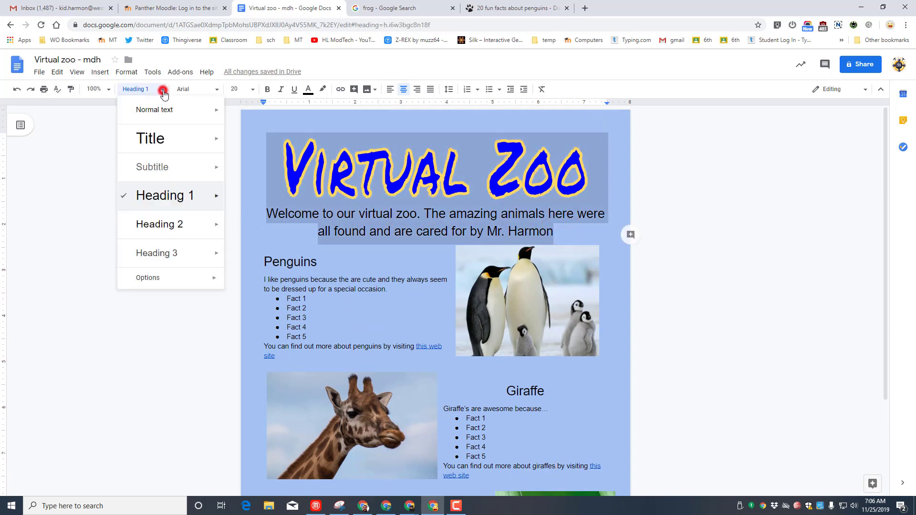
left_click(165, 221)
left_click(383, 225)
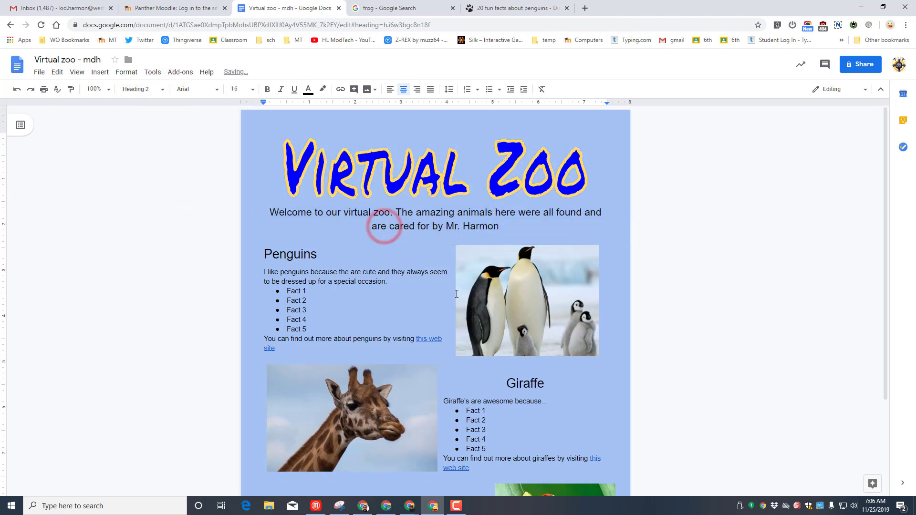
Shrink the penguin picture slightly so the penguin website sentence fits on one line, and check the page layout.
left_click(475, 294)
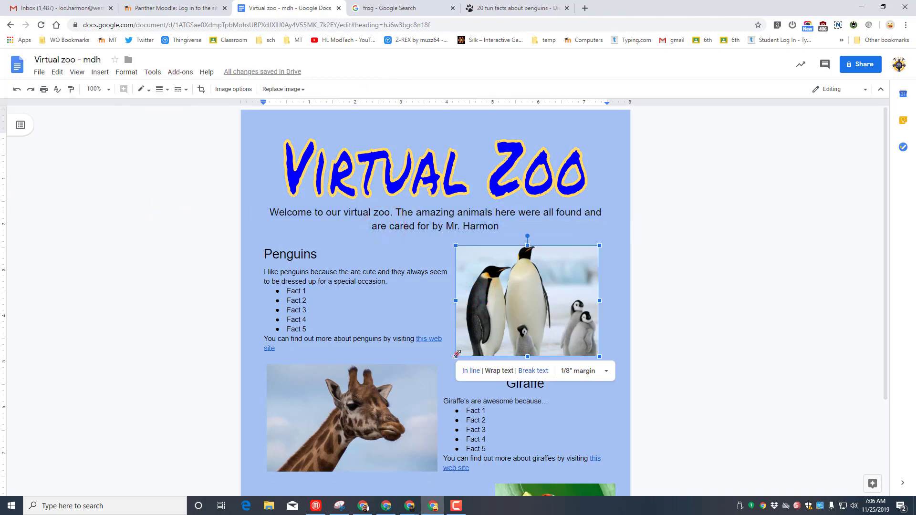
left_click_drag(456, 354, 460, 352)
scroll(390, 383, "down", 2)
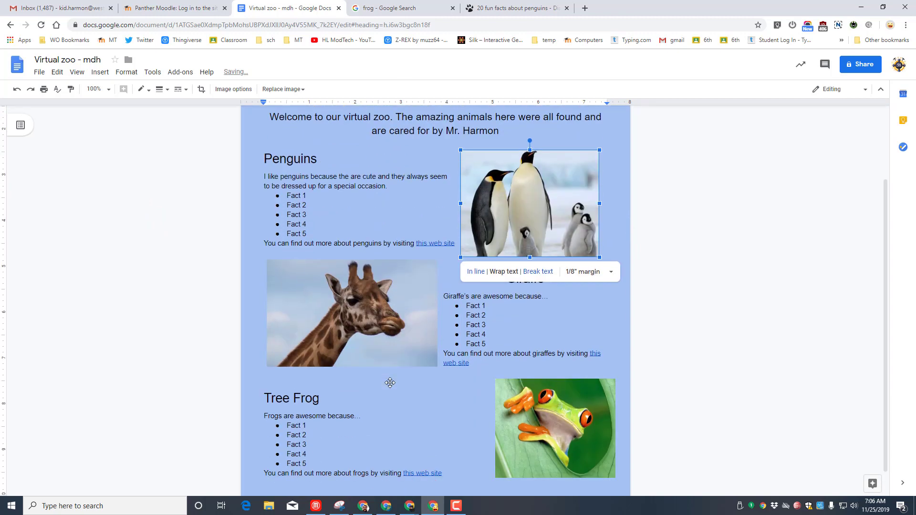
scroll(398, 362, "up", 3)
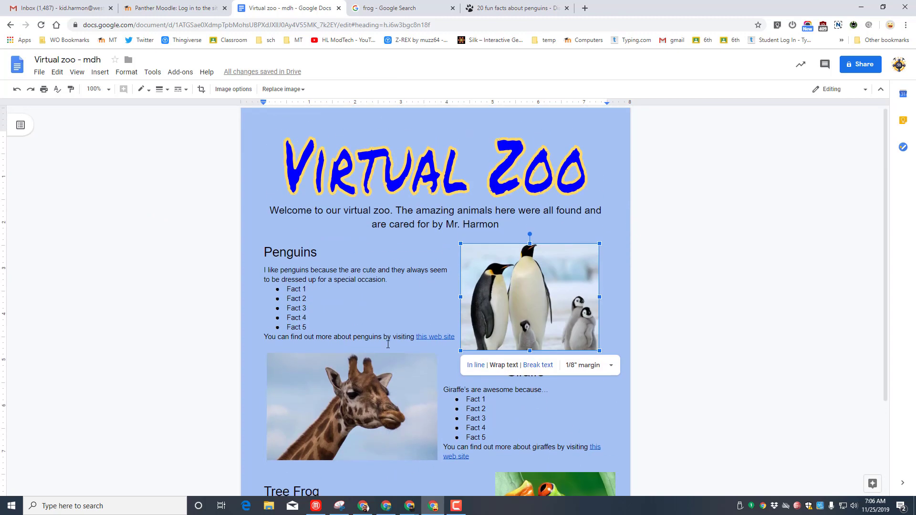
scroll(388, 344, "down", 3)
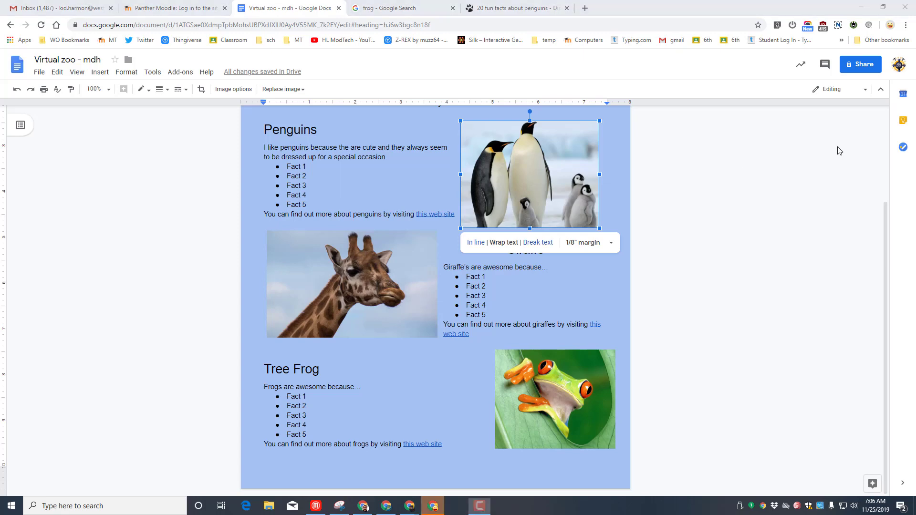
Start sharing the document with "Can comment" access and add the student as the recipient.
left_click(860, 64)
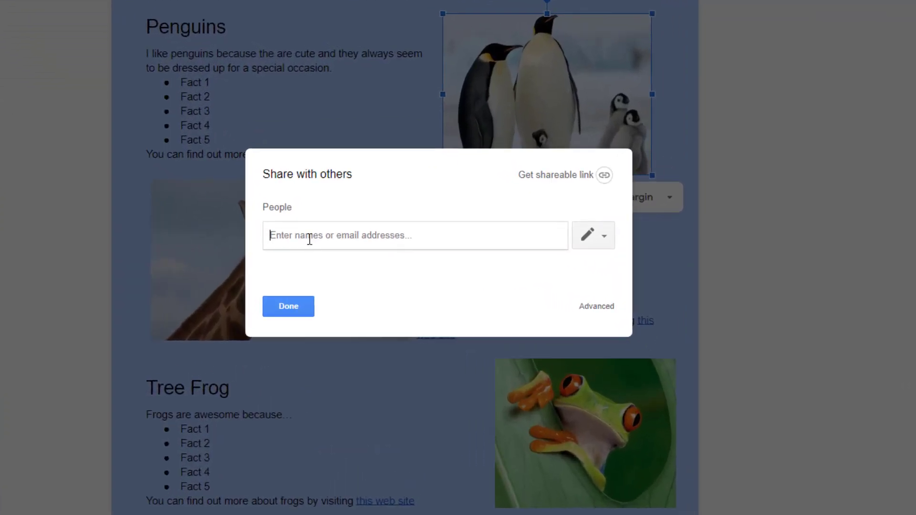
left_click(605, 234)
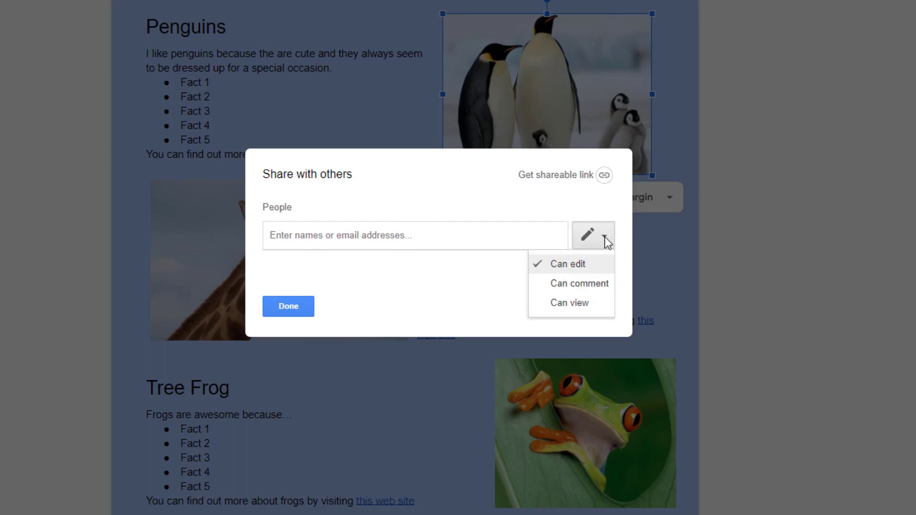
left_click(573, 284)
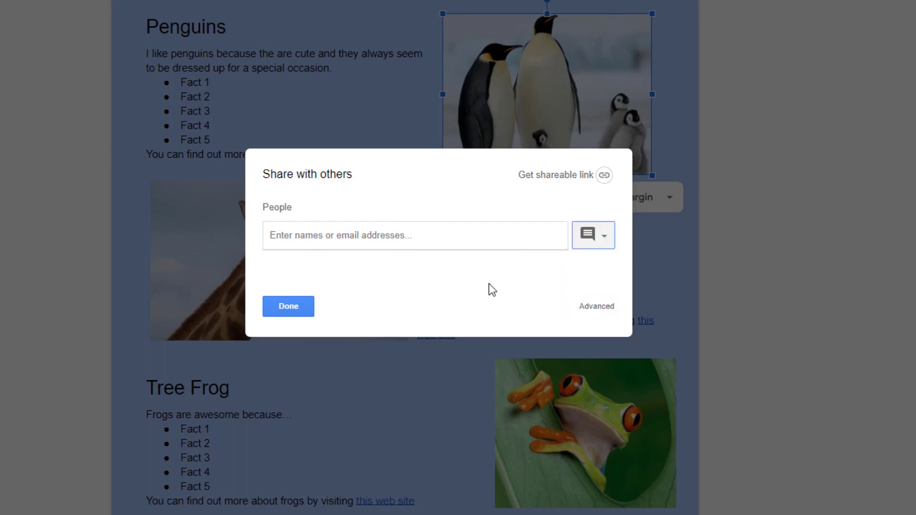
left_click(380, 235)
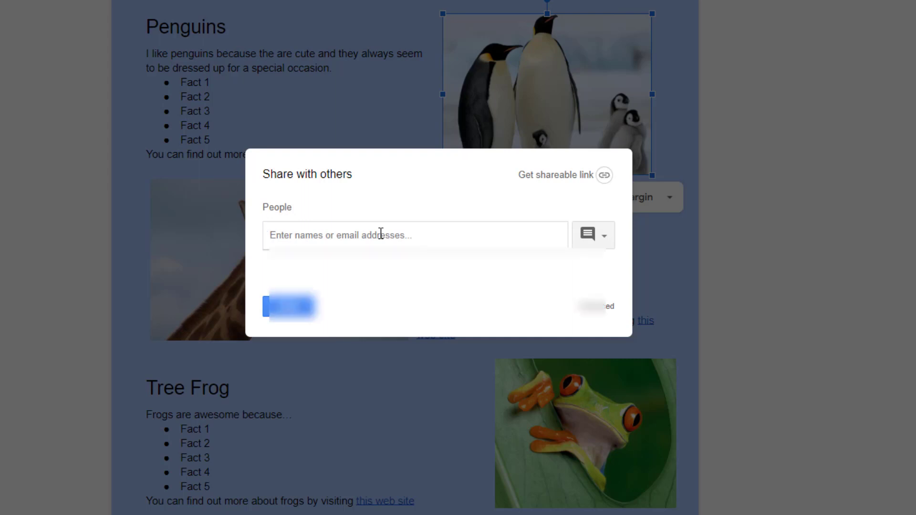
type("26")
left_click(340, 272)
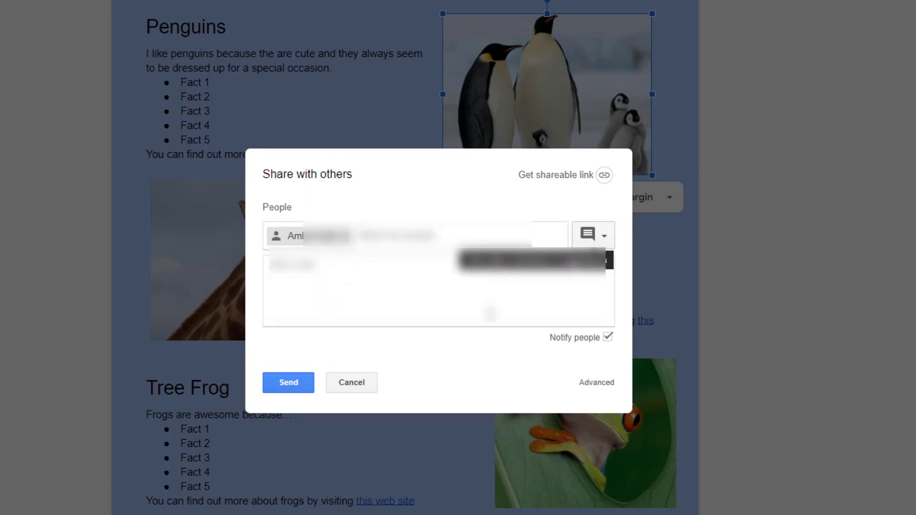
Add the note "Check out my amazing zoo" to the sharing invitation and send it.
left_click(300, 305)
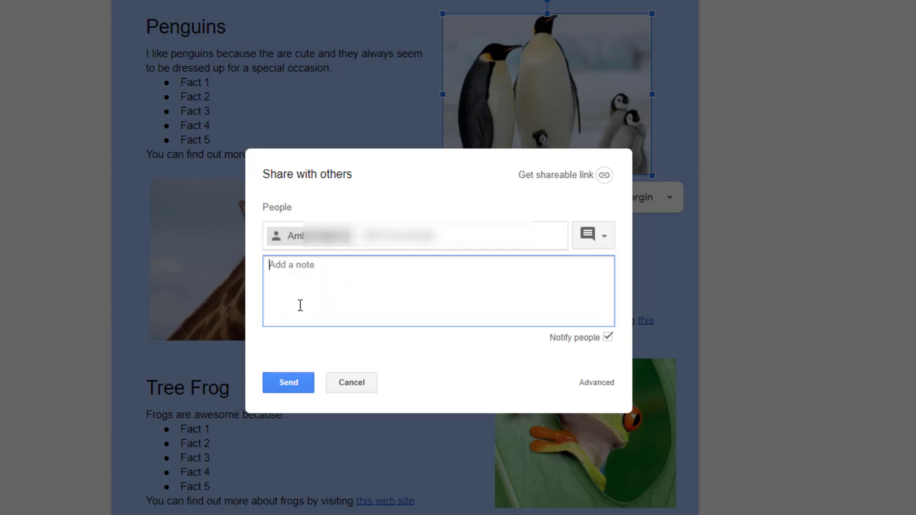
type("Check out my amz")
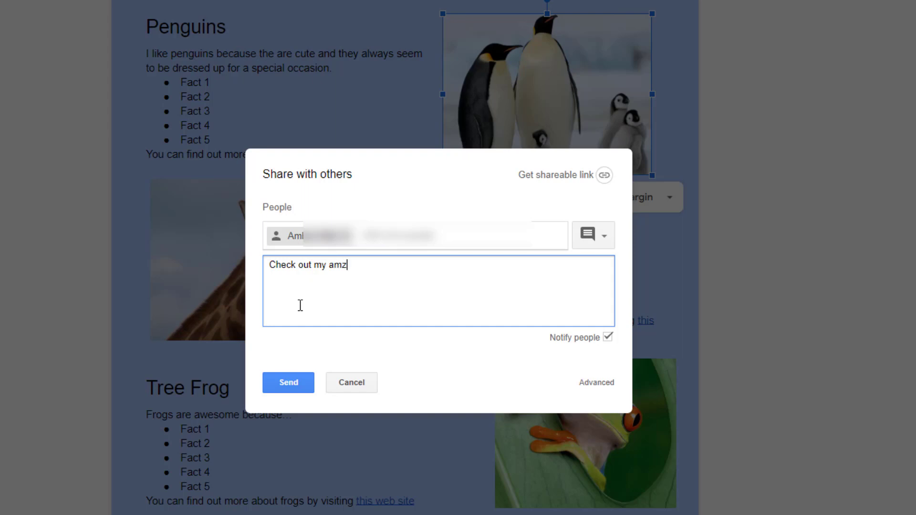
key("BackSpace")
type("azing zoo")
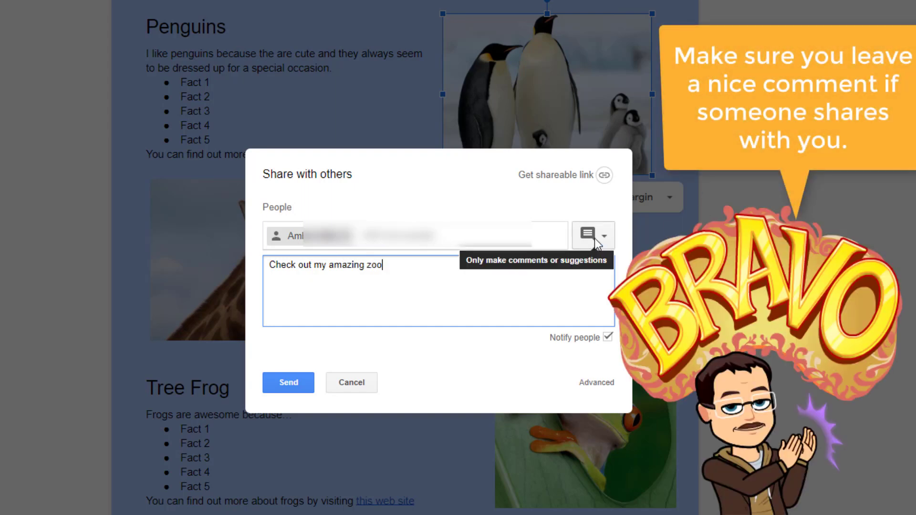
left_click(267, 389)
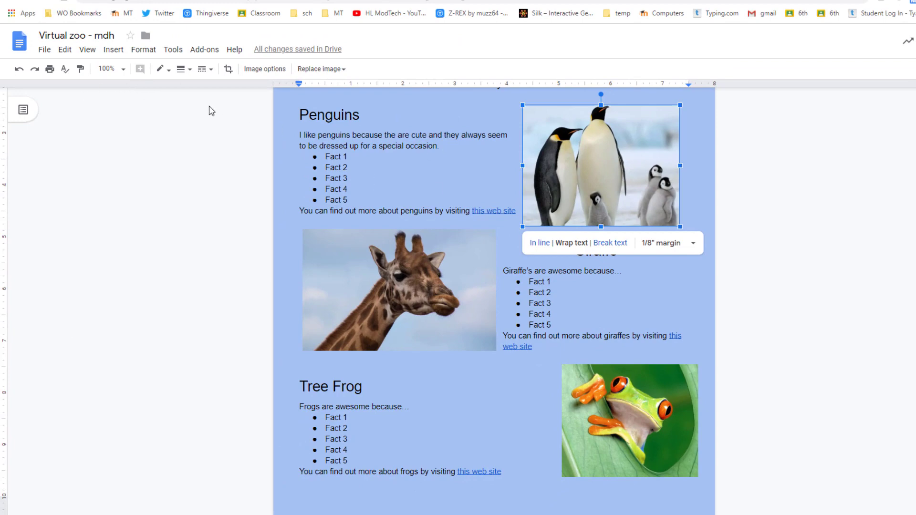
Set the document zoom to 75% to view the whole page.
left_click(123, 69)
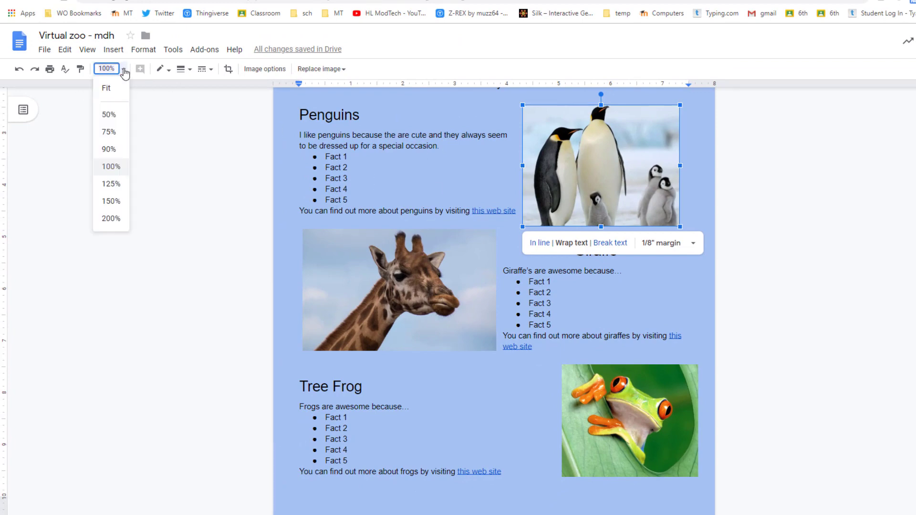
left_click(109, 132)
scroll(395, 220, "up", 1)
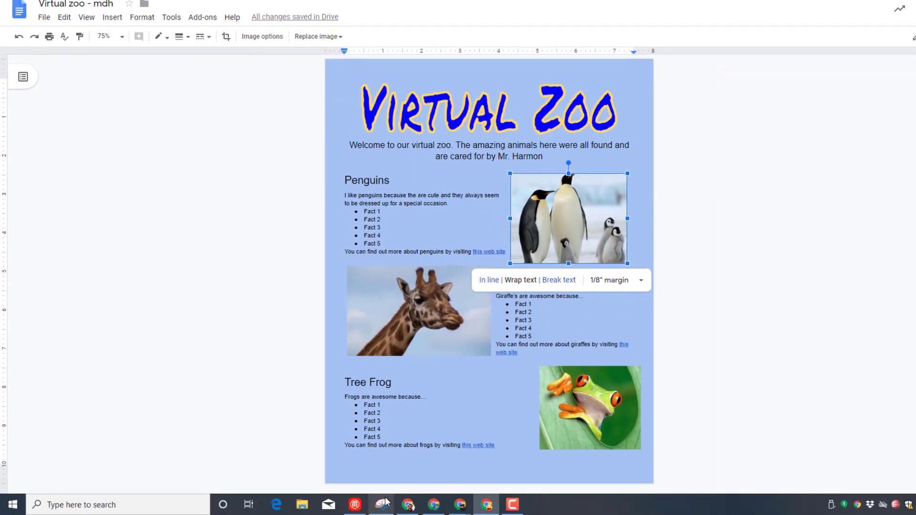
Switch to Snipping Tool and capture a new rectangular snip of the Virtual Zoo page from above the title to below the frog section.
left_click(385, 506)
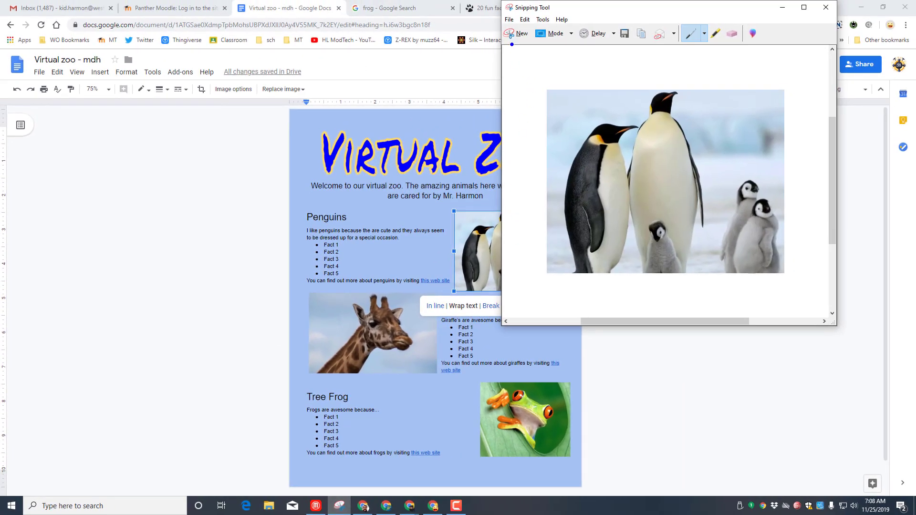
left_click(519, 33)
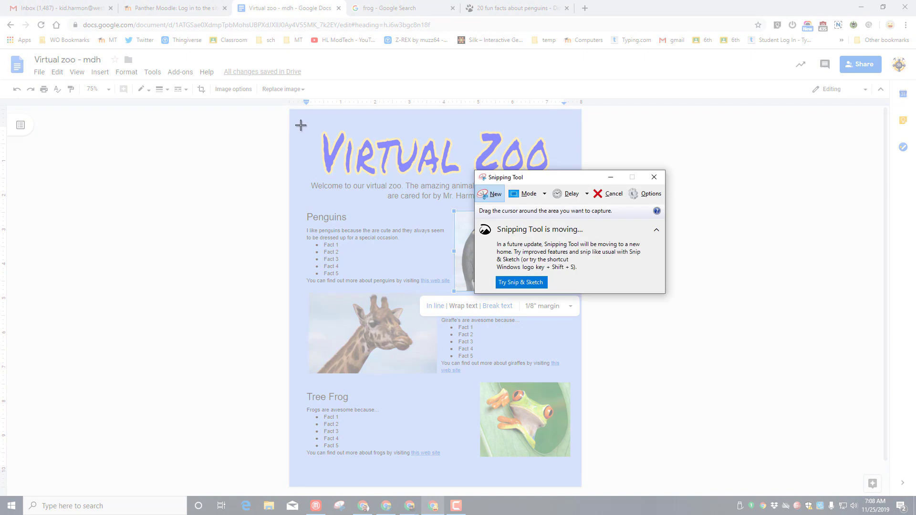
left_click_drag(300, 125, 579, 482)
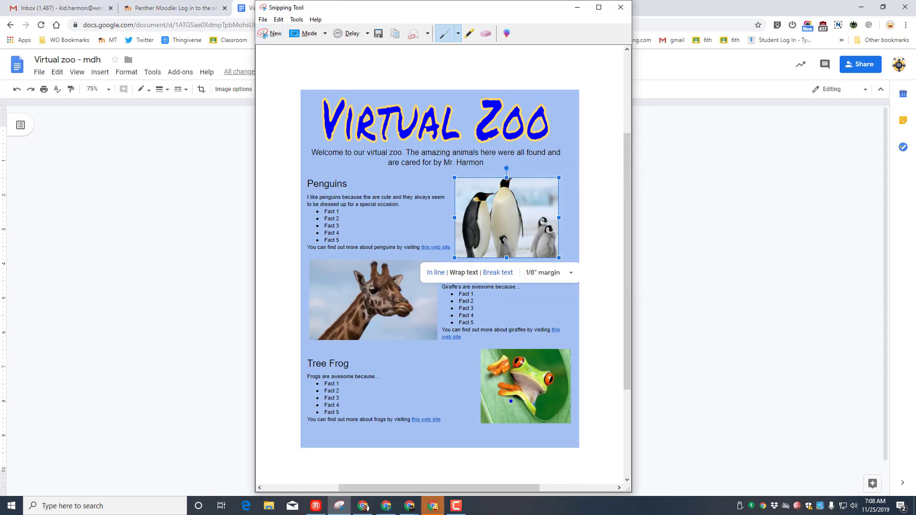
Save the snip as a PNG file named "Capturevzoo mdh" in the H:\ drive.
left_click(378, 33)
left_click_drag(321, 116, 319, 80)
left_click(283, 119)
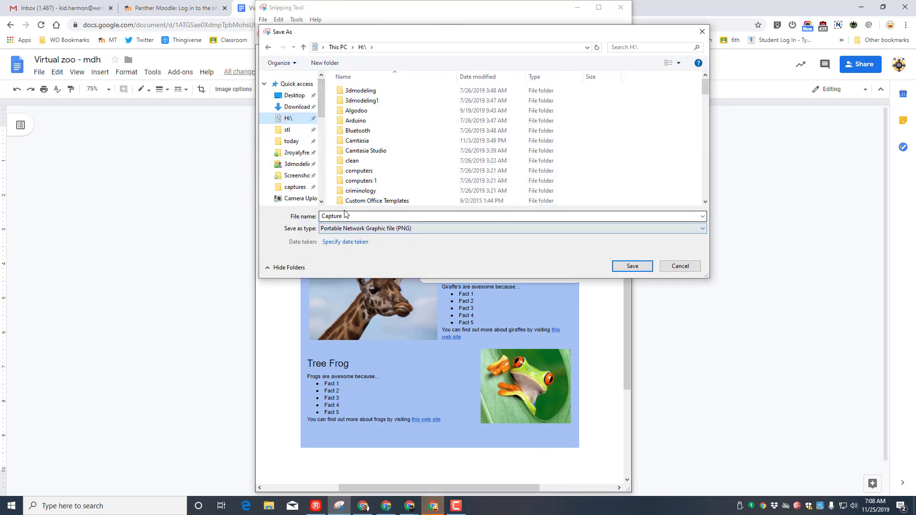
left_click(352, 215)
left_click(352, 215)
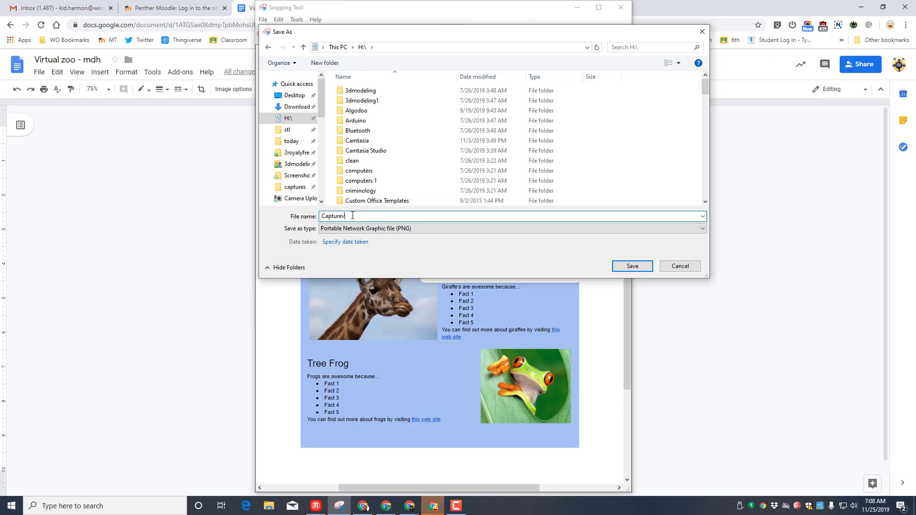
type("vzoo mdh")
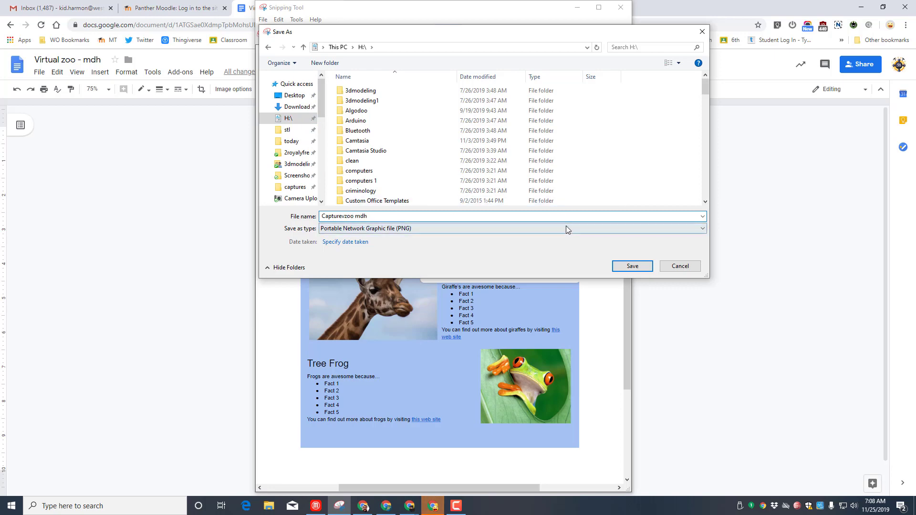
left_click(631, 265)
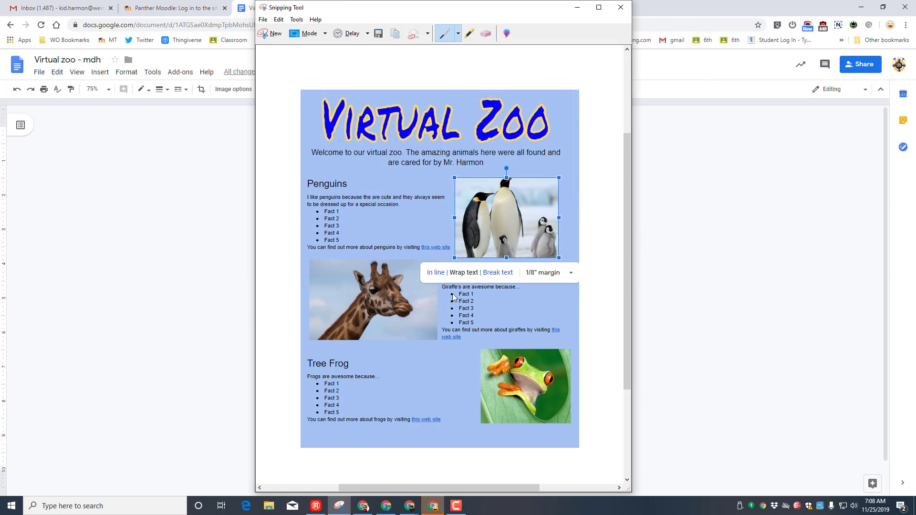